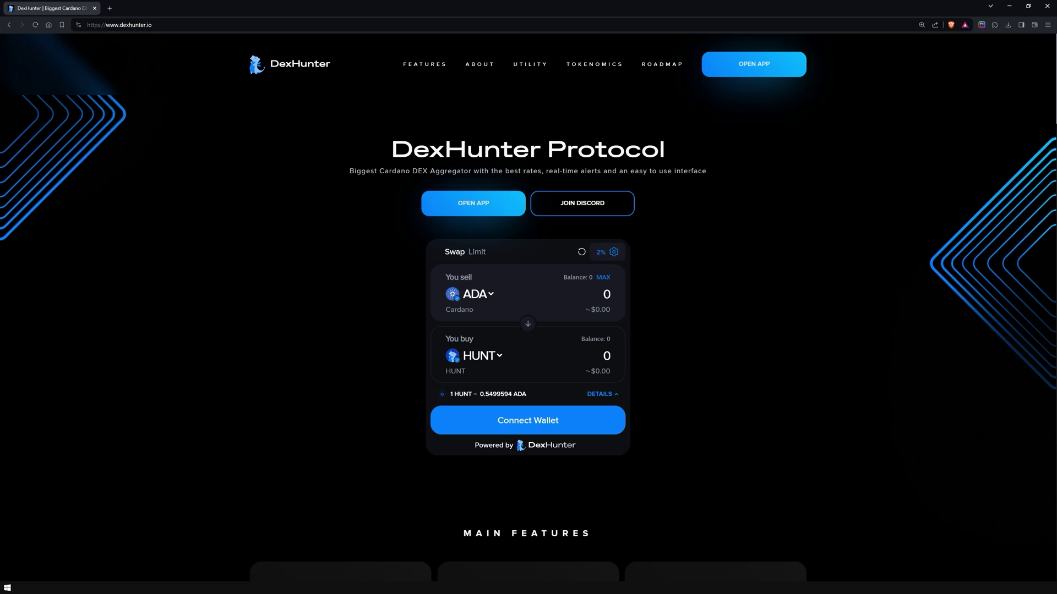
Step: Review the main features, platform stats and $HUNT utility sections of the DexHunter homepage
scroll(528, 338, "down", 1)
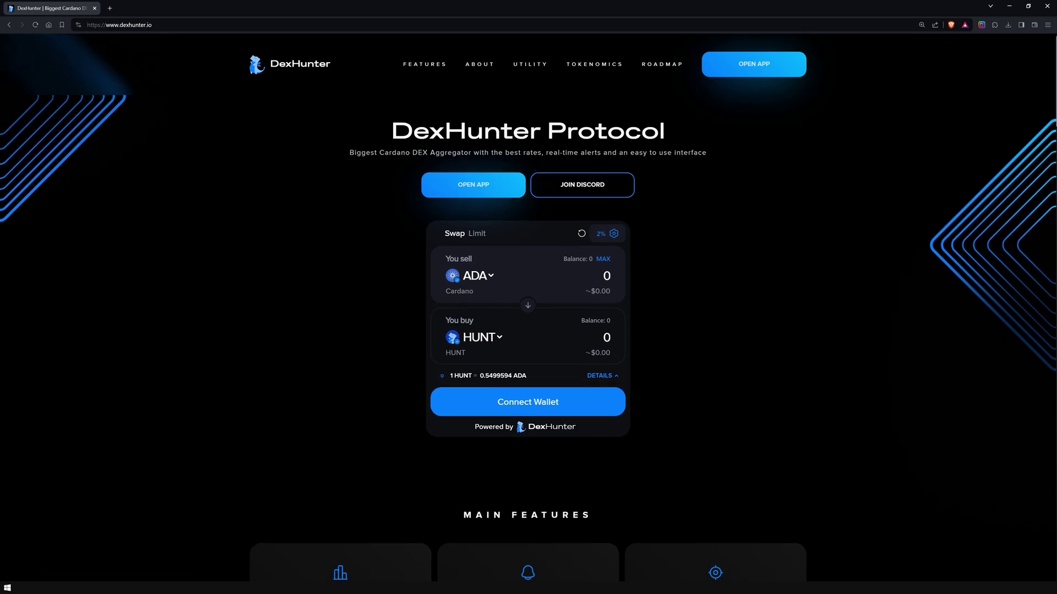
scroll(528, 338, "down", 1)
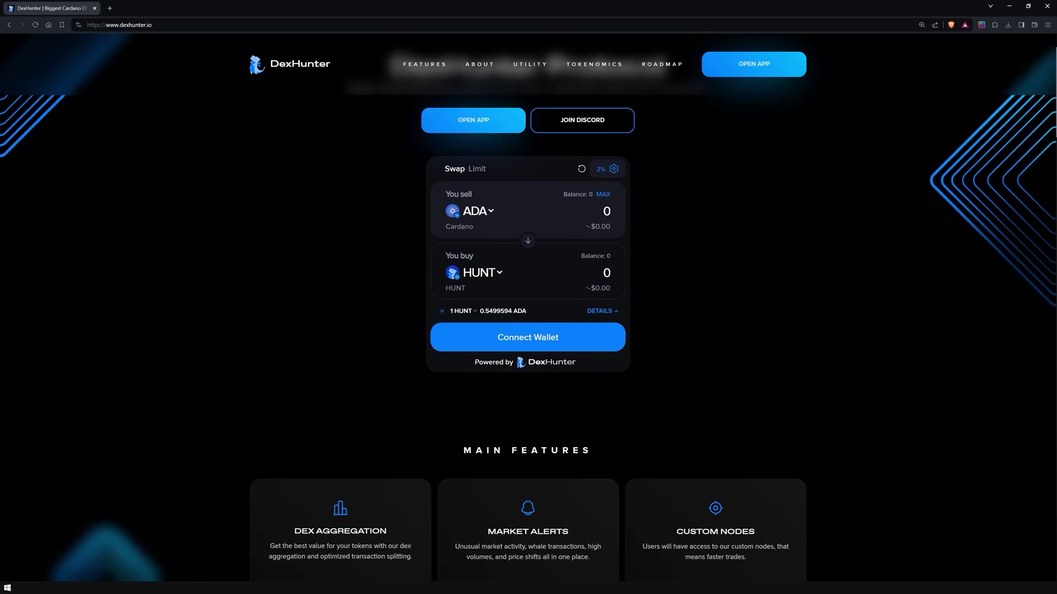
scroll(529, 338, "down", 2)
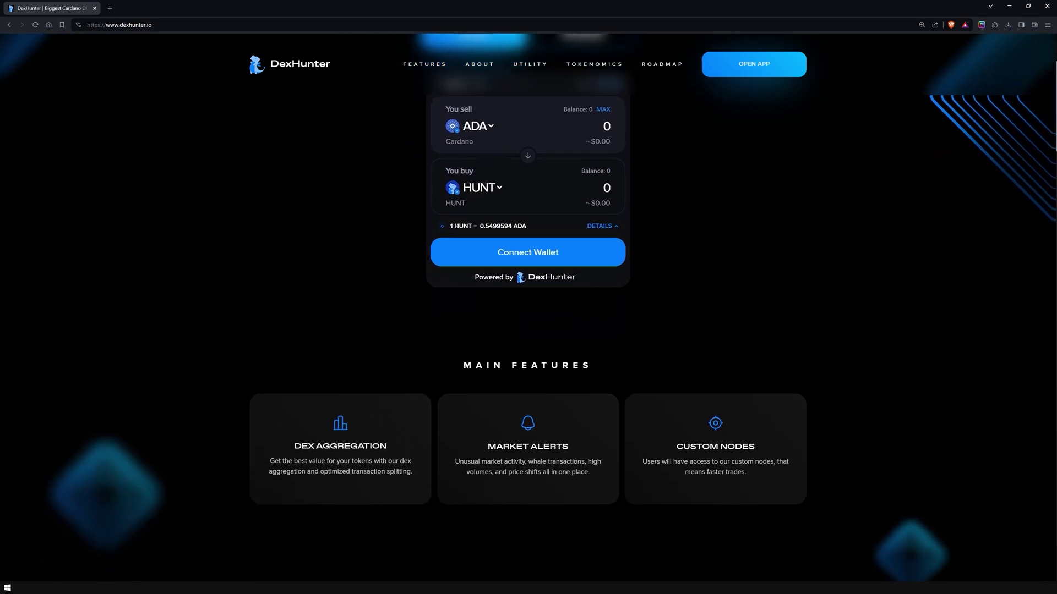
scroll(529, 339, "down", 2)
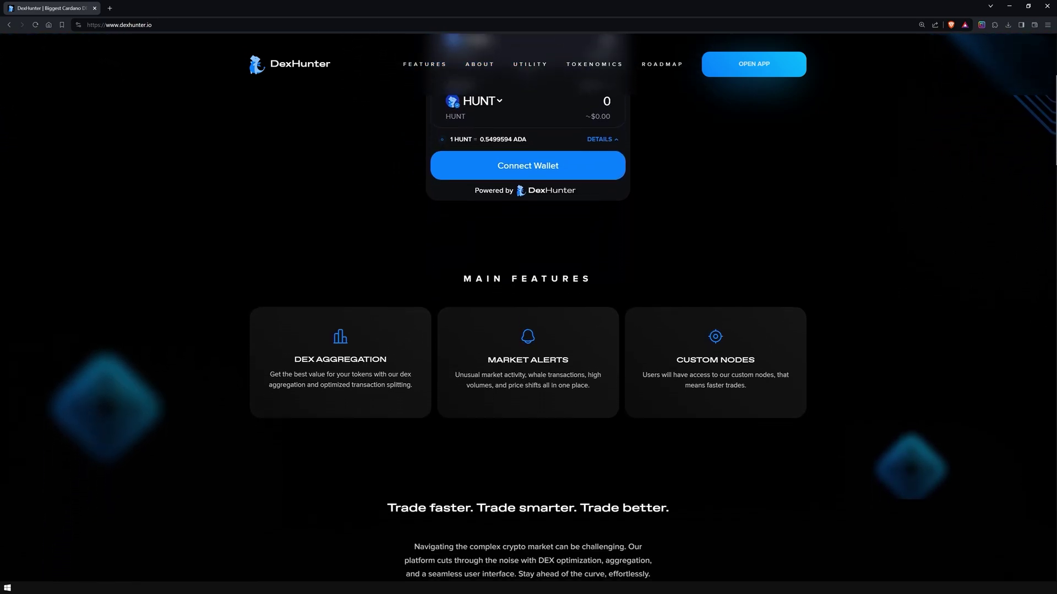
scroll(529, 339, "down", 2)
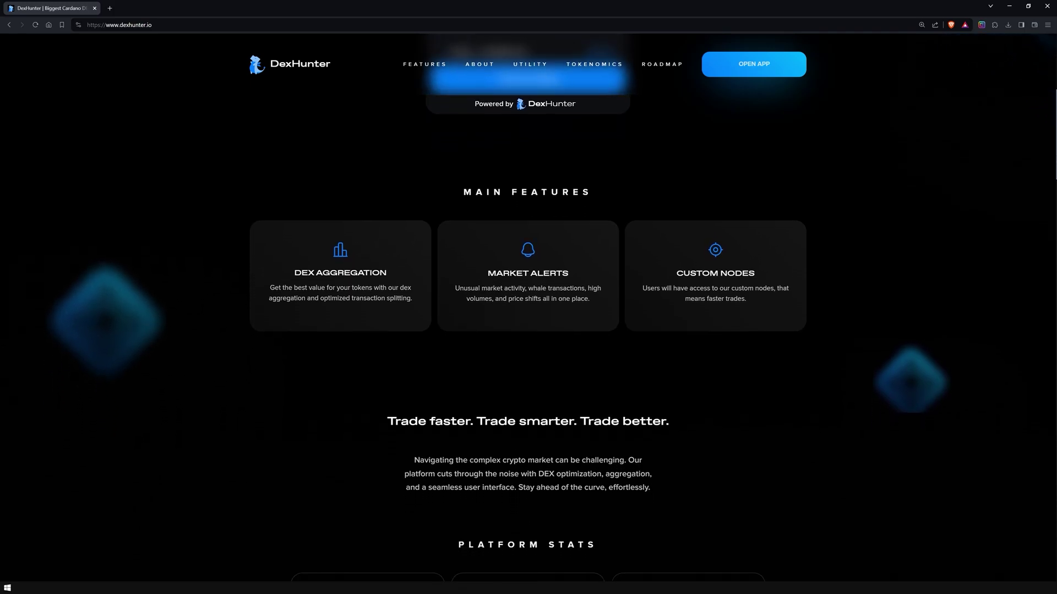
scroll(528, 339, "down", 2)
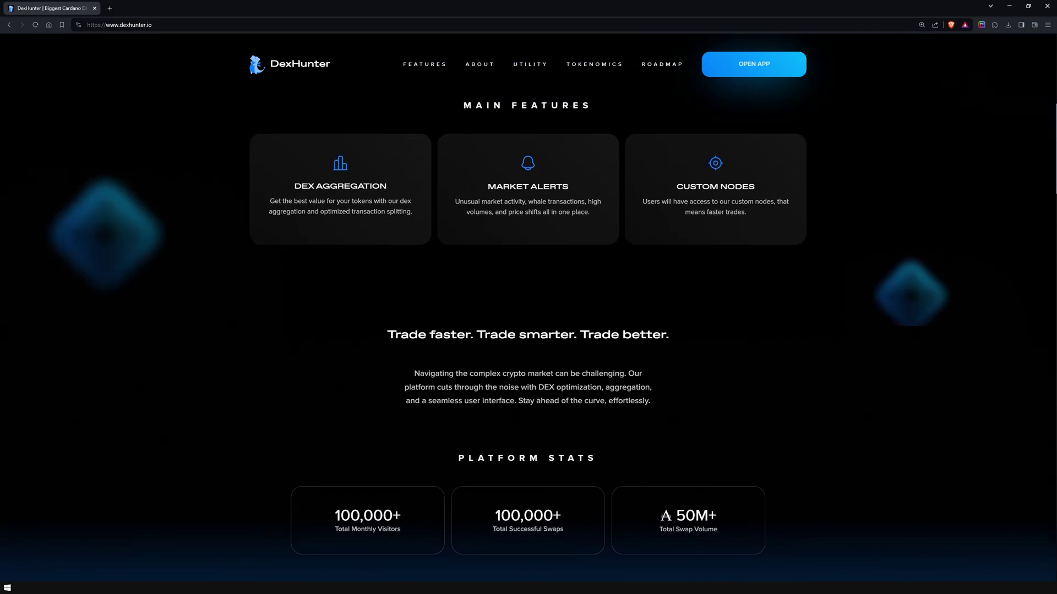
scroll(529, 338, "down", 2)
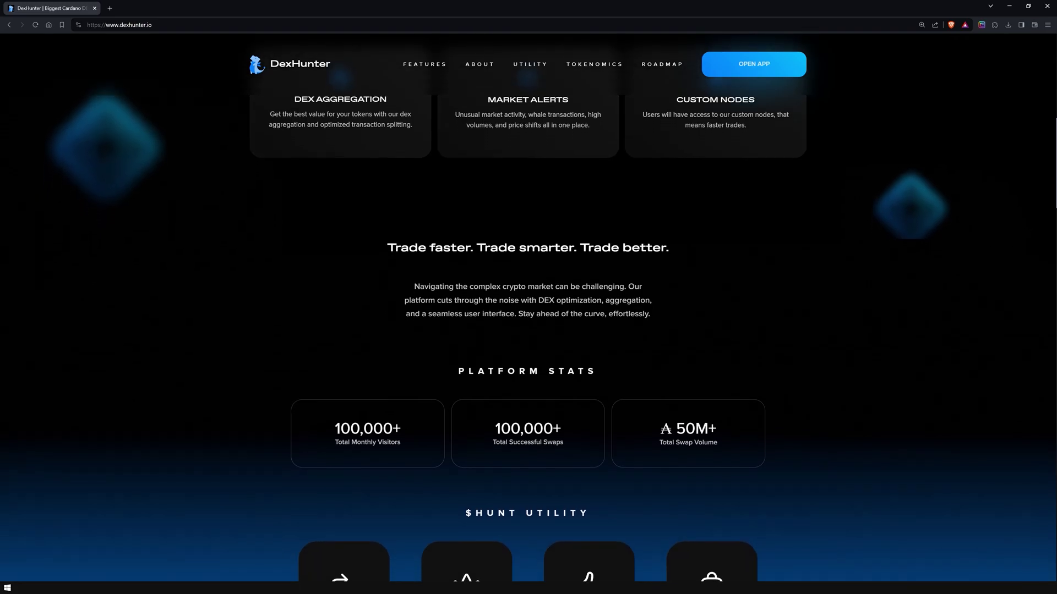
scroll(528, 338, "down", 2)
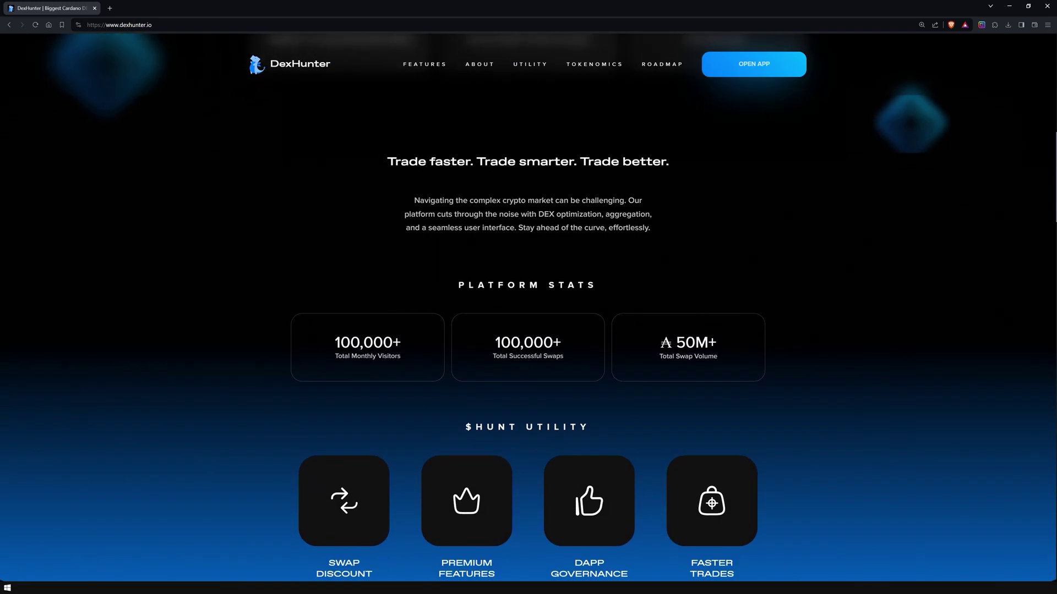
scroll(528, 338, "down", 2)
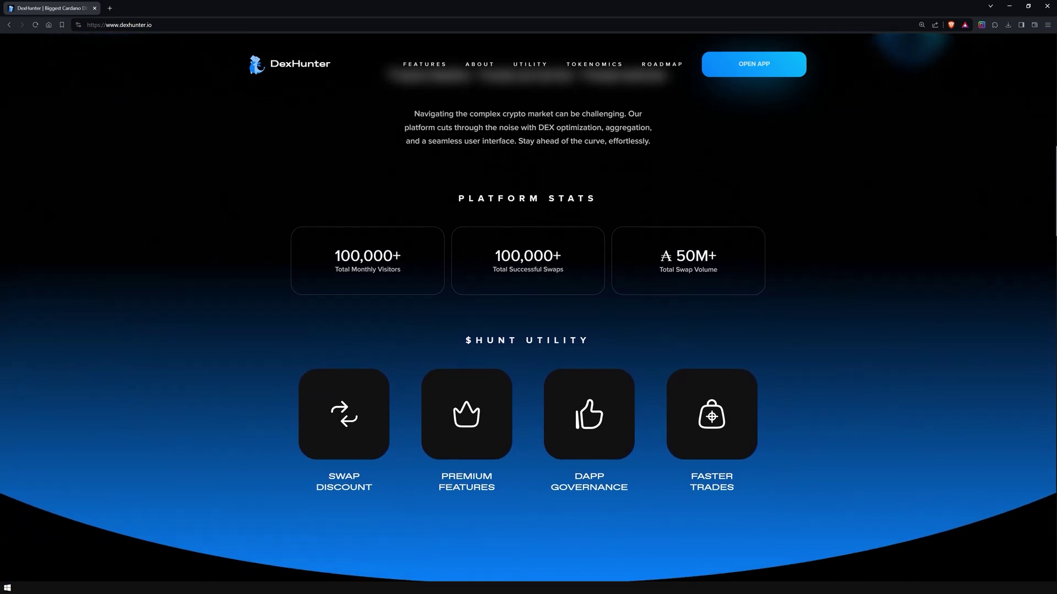
scroll(529, 338, "down", 2)
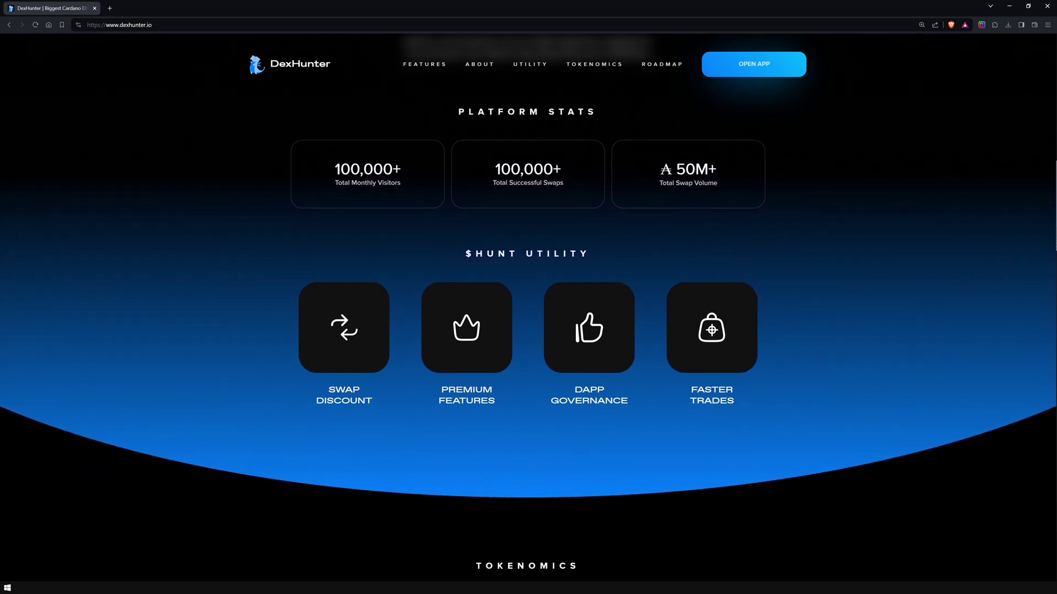
scroll(528, 339, "down", 2)
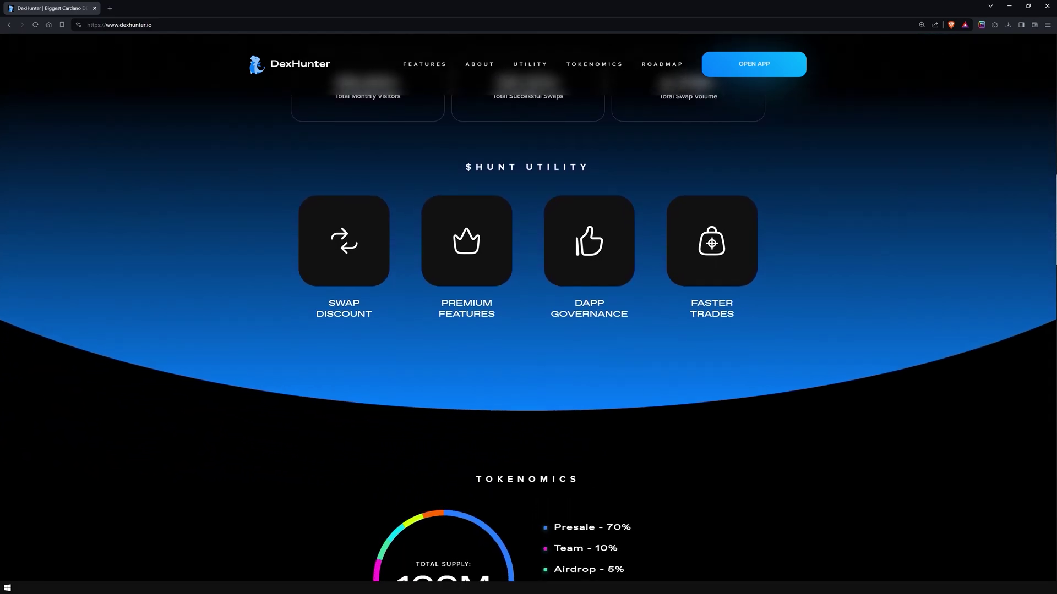
Step: Review the tokenomics breakdown and the 2023 roadmap on the DexHunter homepage
scroll(528, 339, "down", 2)
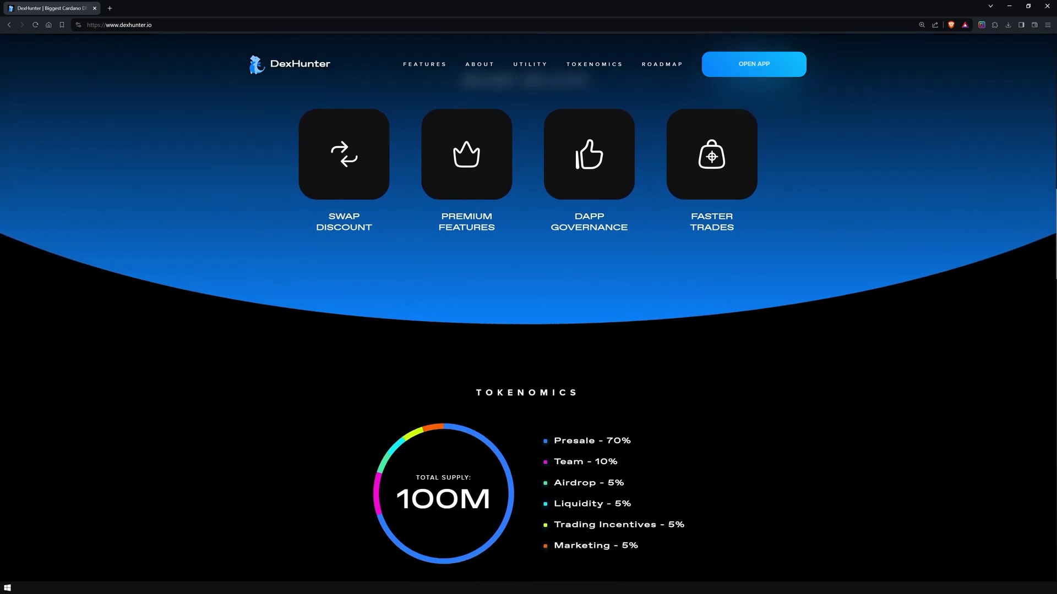
scroll(528, 338, "down", 2)
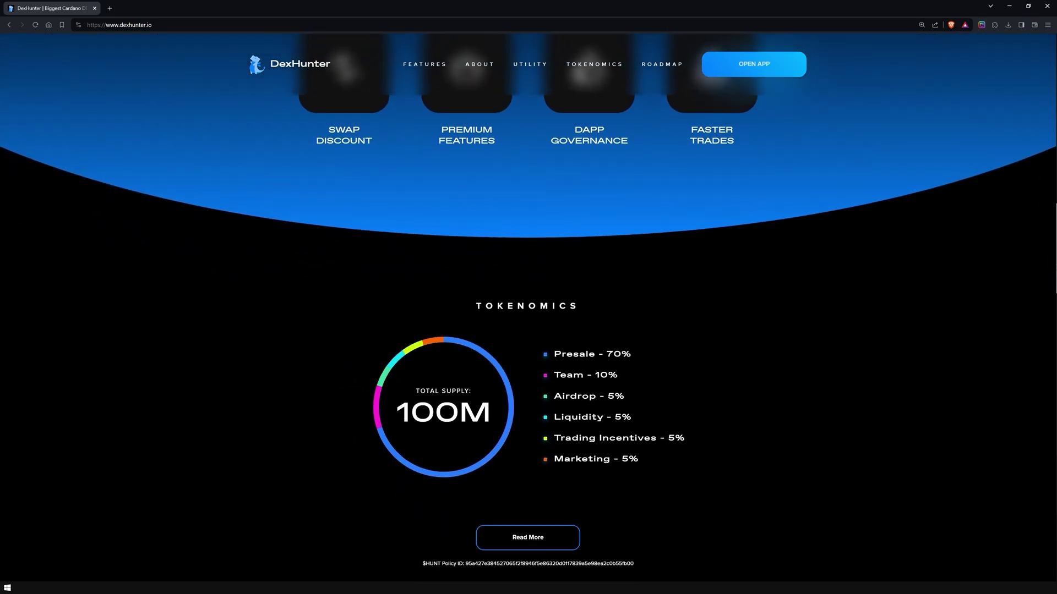
scroll(528, 339, "down", 2)
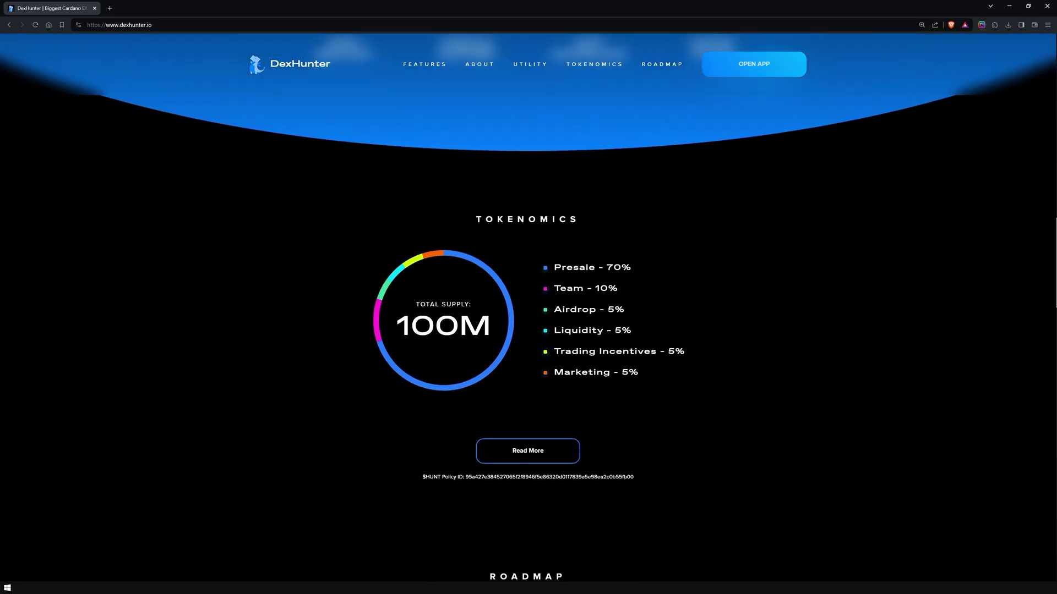
scroll(528, 338, "down", 2)
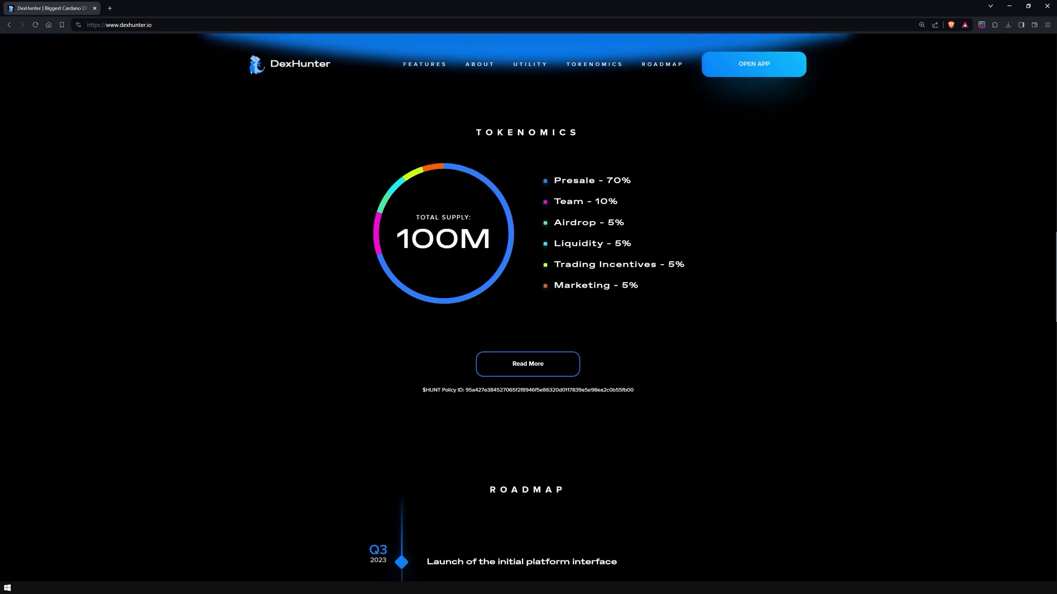
scroll(529, 338, "down", 2)
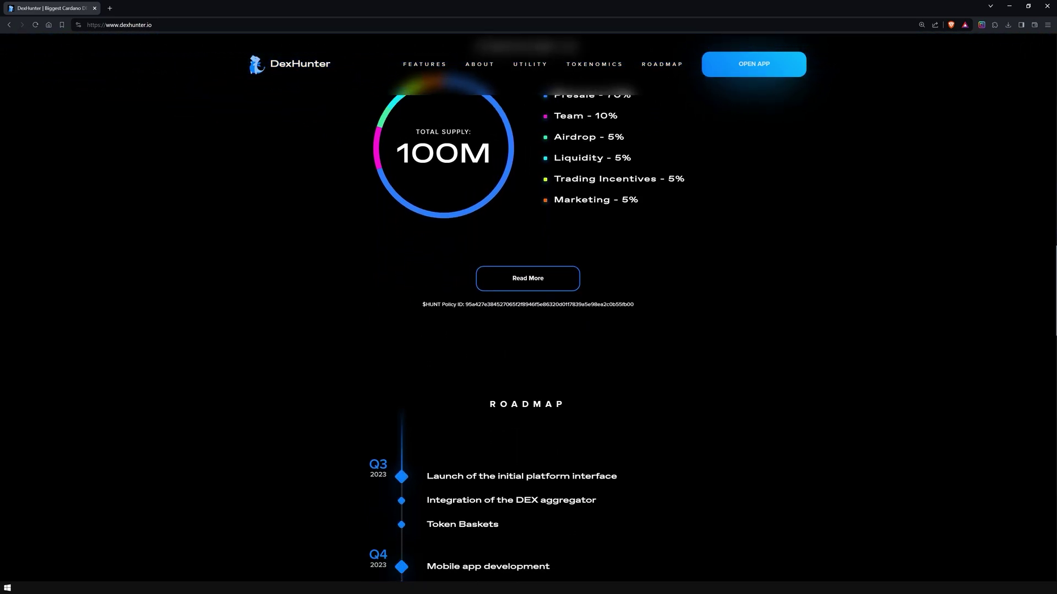
scroll(529, 339, "down", 2)
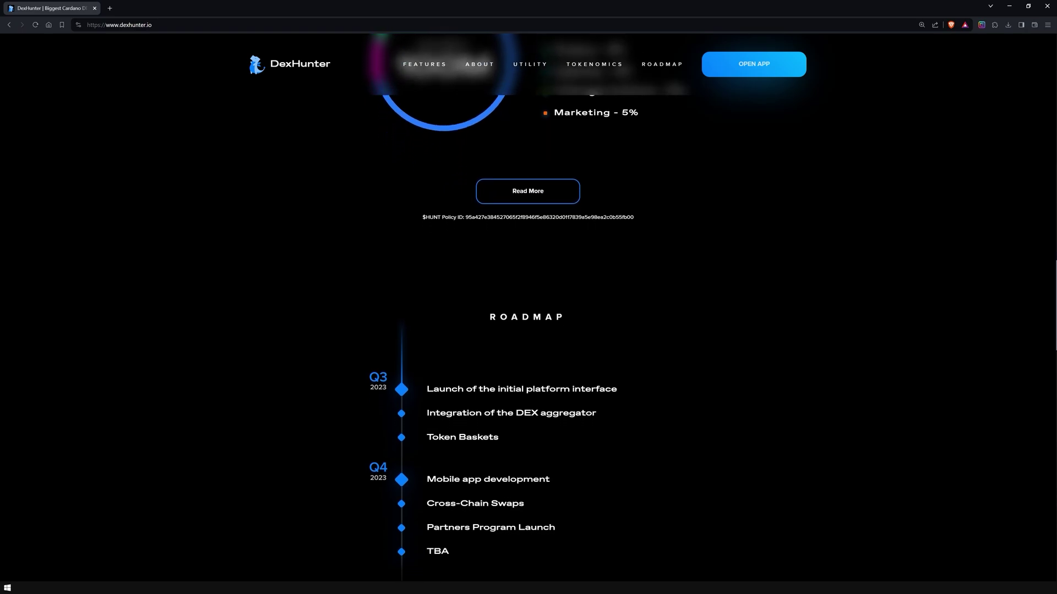
scroll(528, 338, "down", 1)
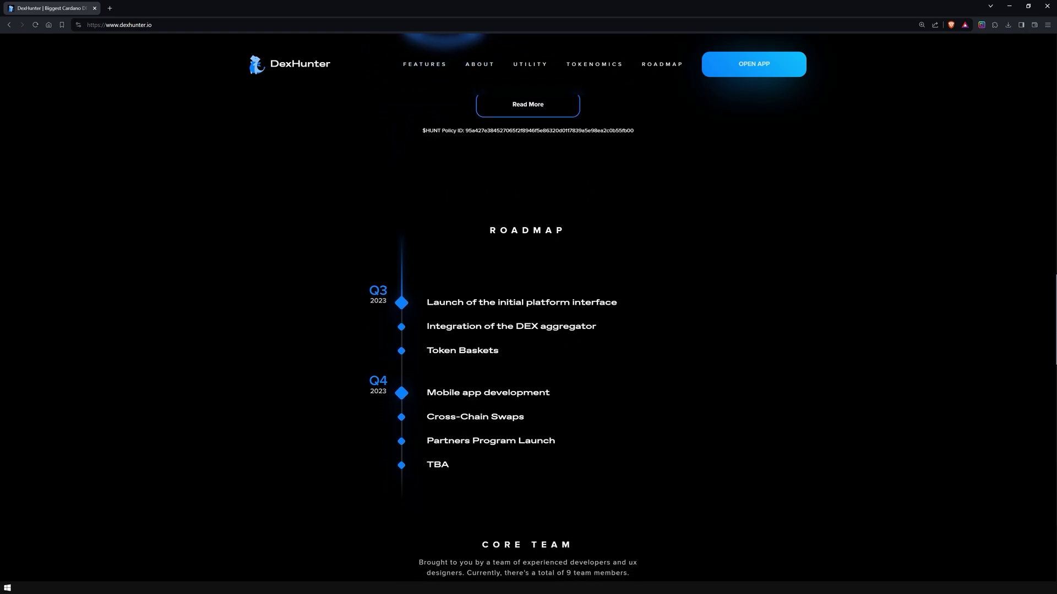
scroll(529, 338, "down", 2)
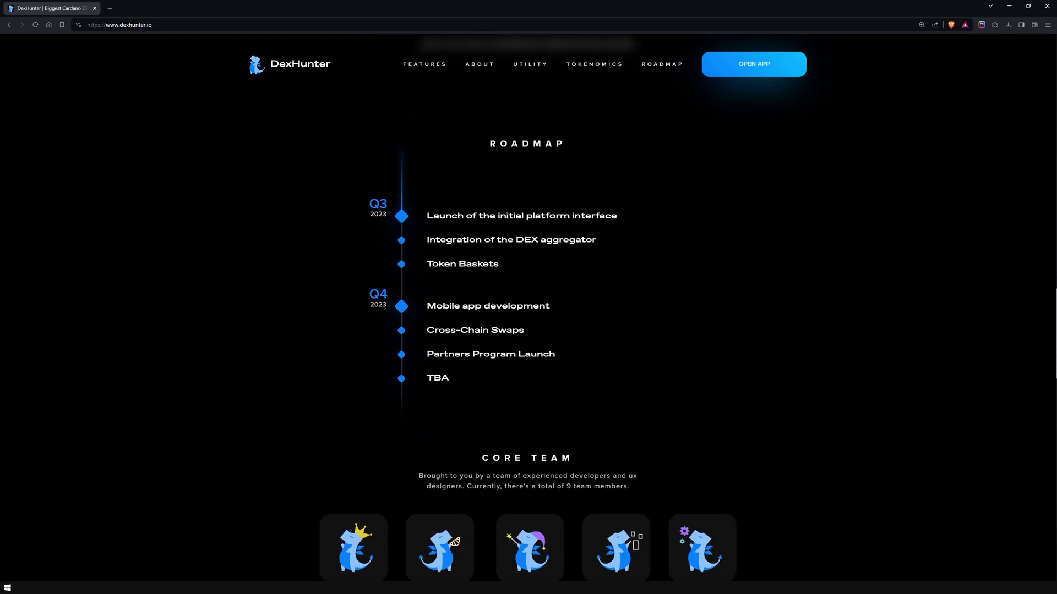
scroll(528, 339, "down", 2)
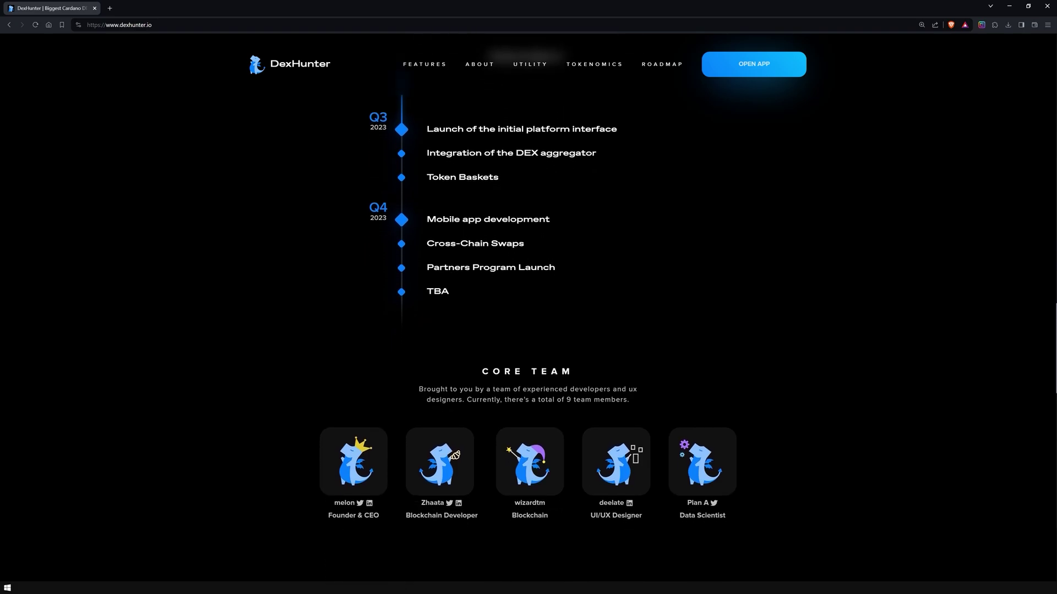
Step: Examine the core team, About DexHunter articles, partners and stake pool operators on the homepage
scroll(528, 338, "down", 2)
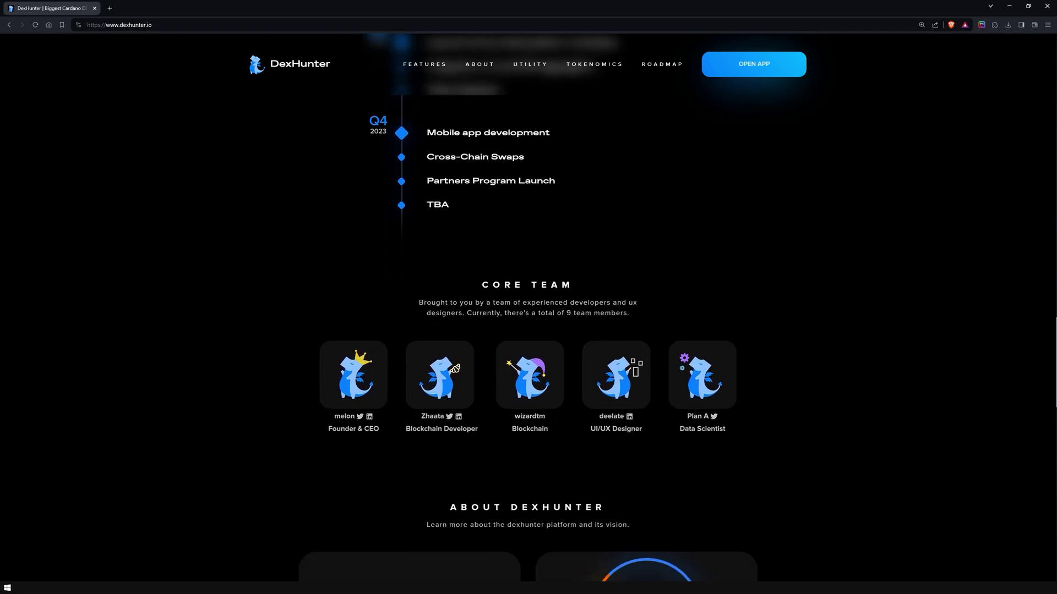
scroll(528, 339, "down", 2)
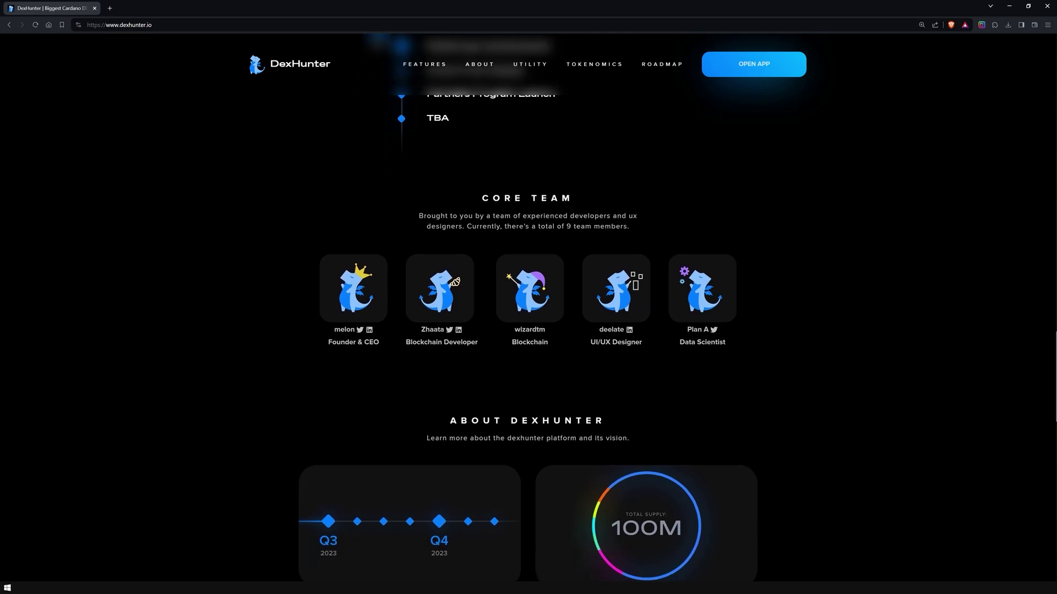
scroll(529, 338, "down", 2)
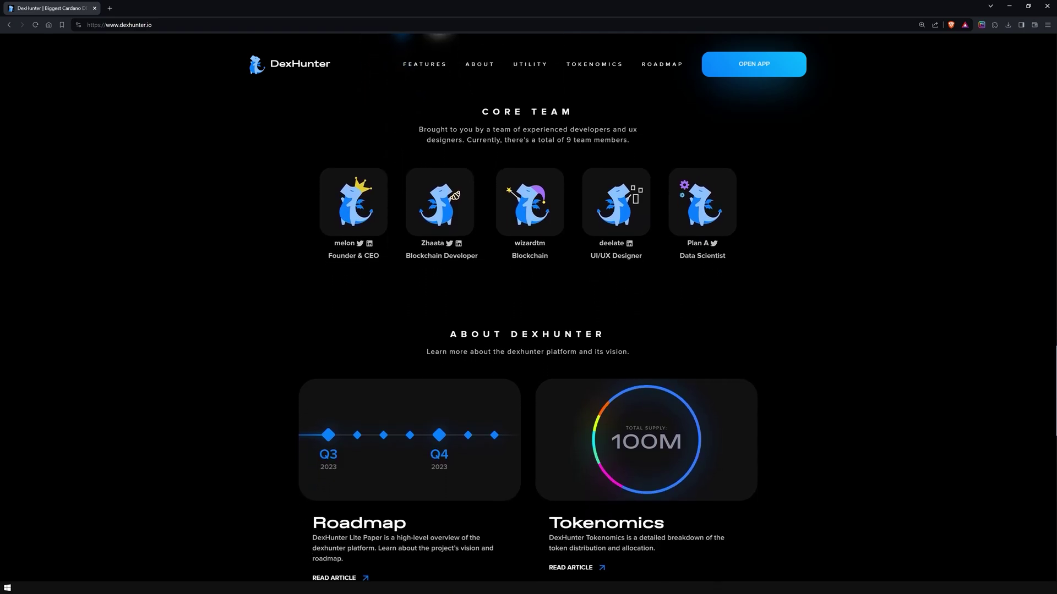
scroll(528, 339, "down", 2)
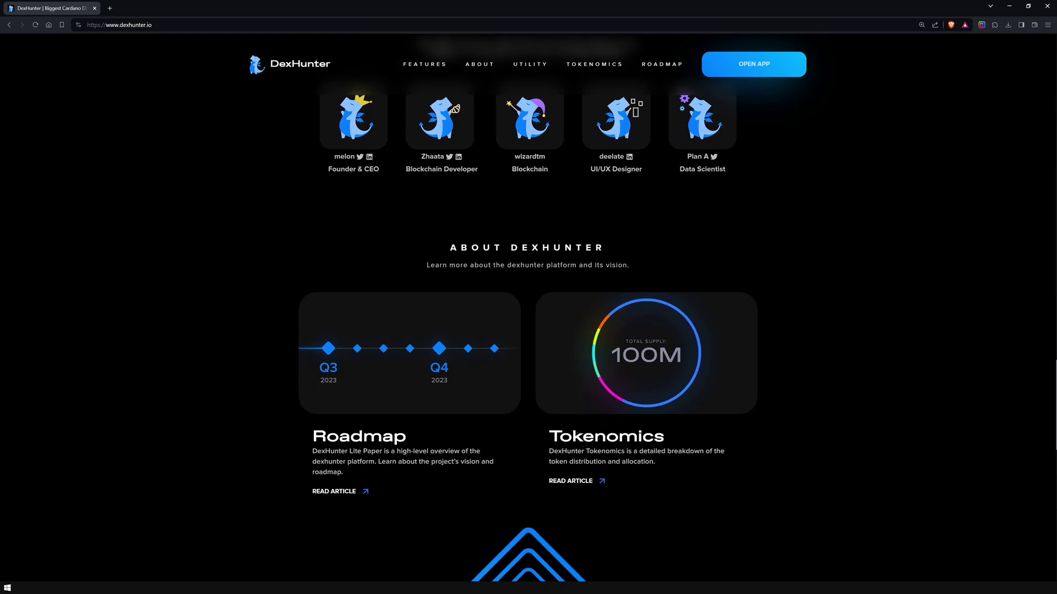
scroll(528, 338, "down", 2)
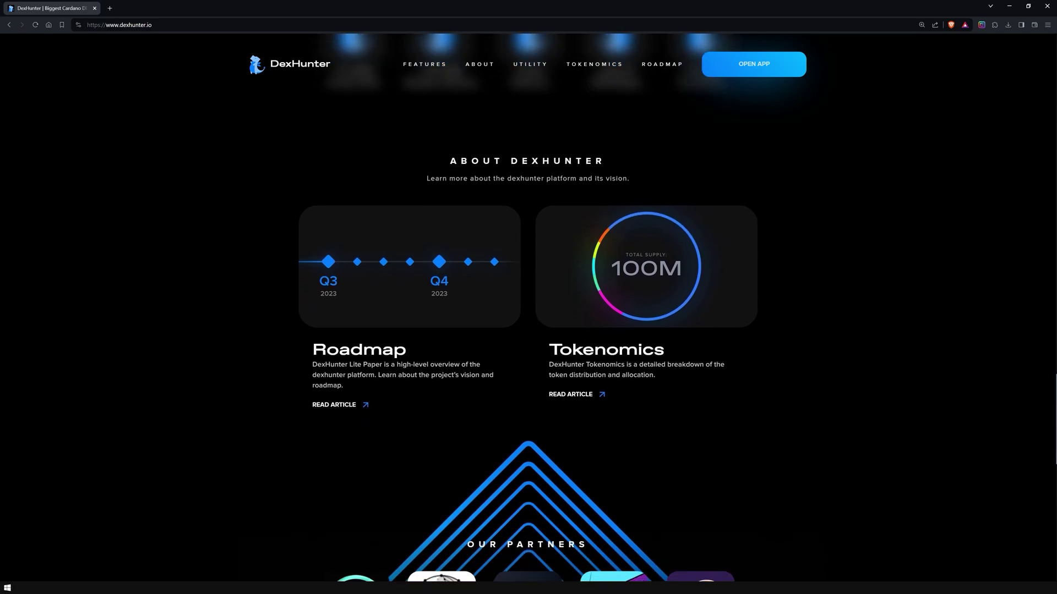
scroll(528, 339, "down", 2)
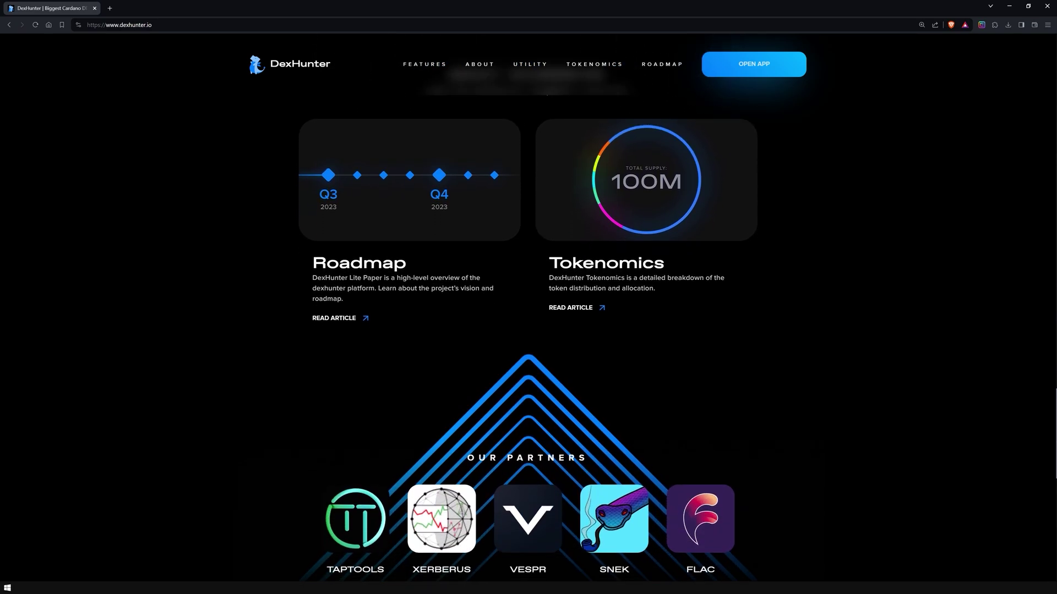
scroll(529, 339, "down", 2)
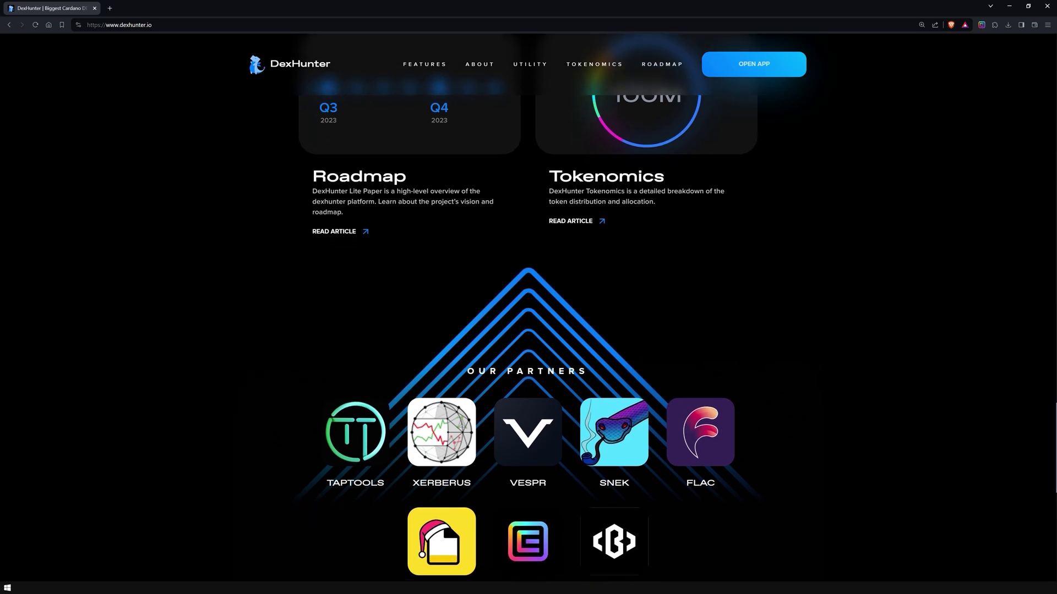
scroll(529, 338, "down", 2)
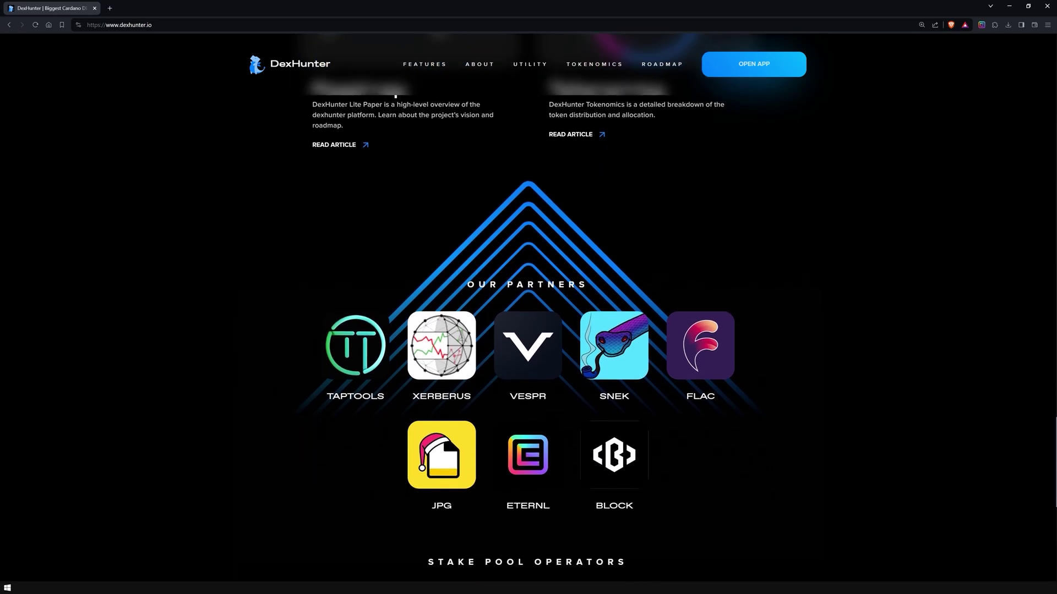
scroll(529, 338, "down", 2)
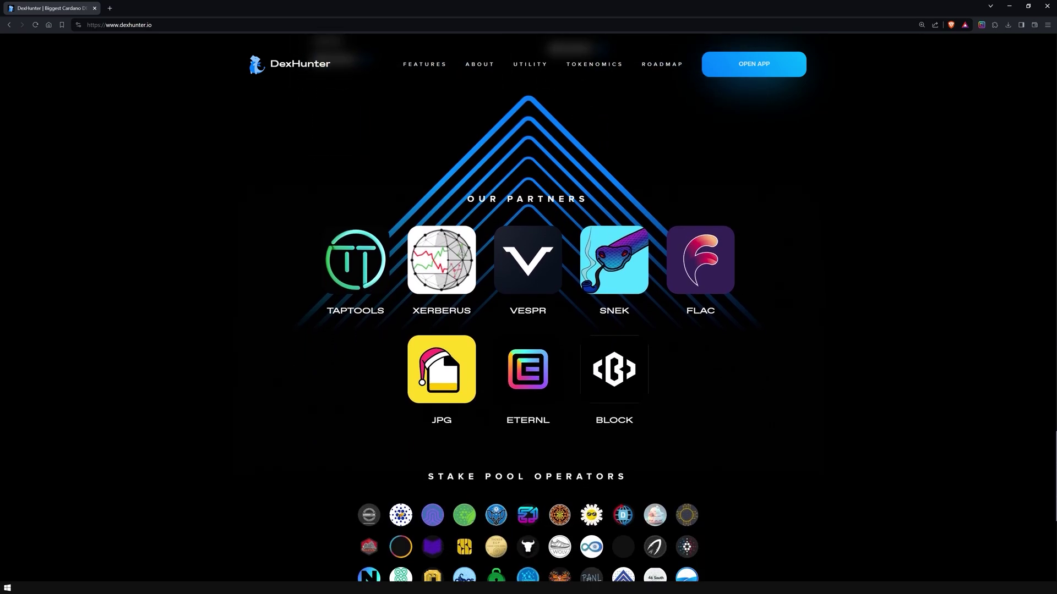
scroll(528, 339, "down", 1)
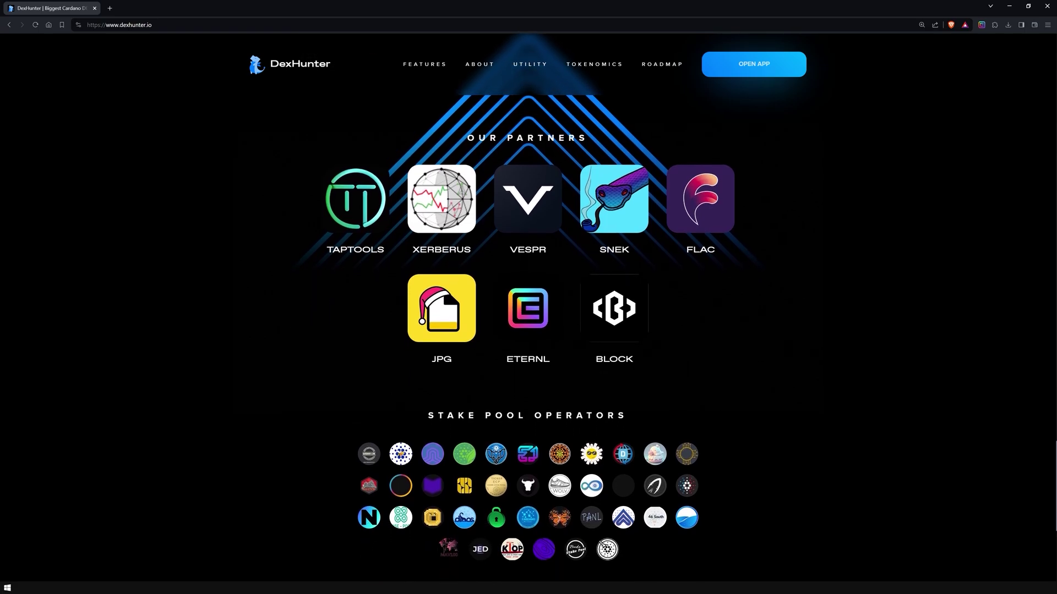
scroll(529, 339, "down", 1)
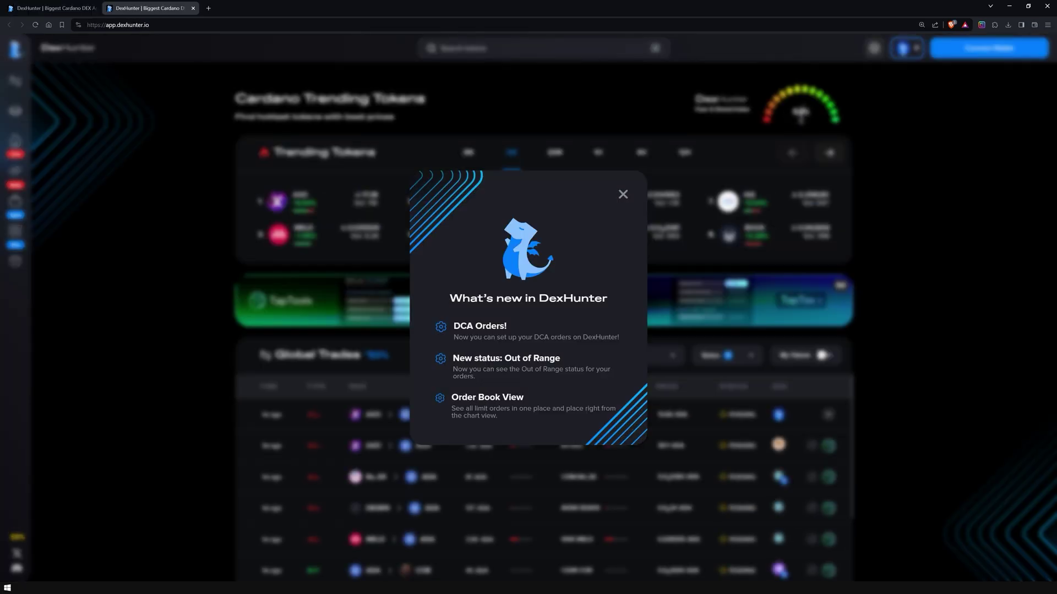
Step: Dismiss the What's New notice in the DexHunter app and connect the Eternl wallet, accepting the Privacy Policy and Terms of Use
left_click(623, 195)
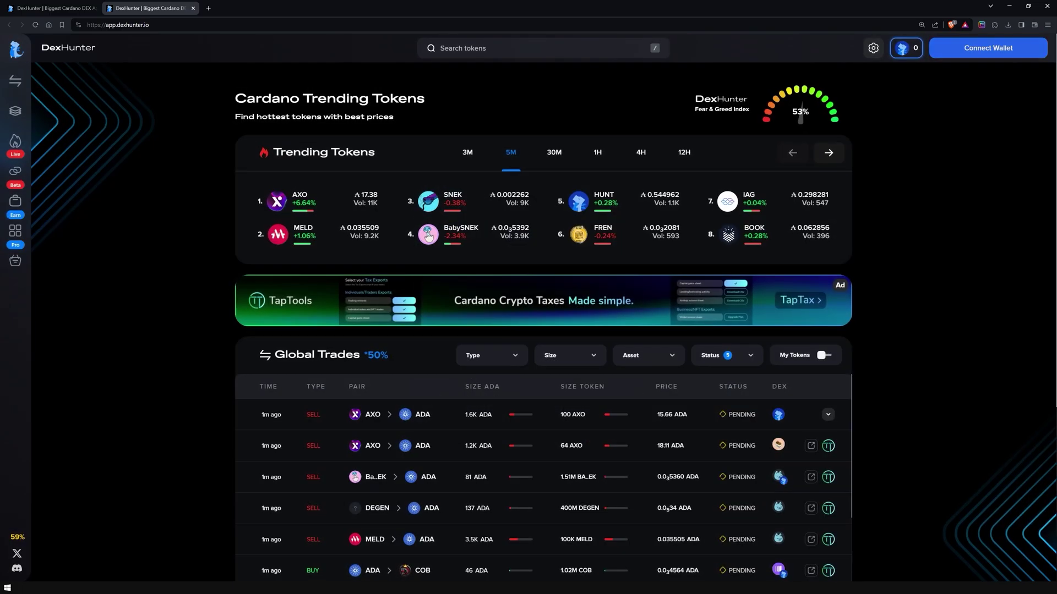
left_click(988, 48)
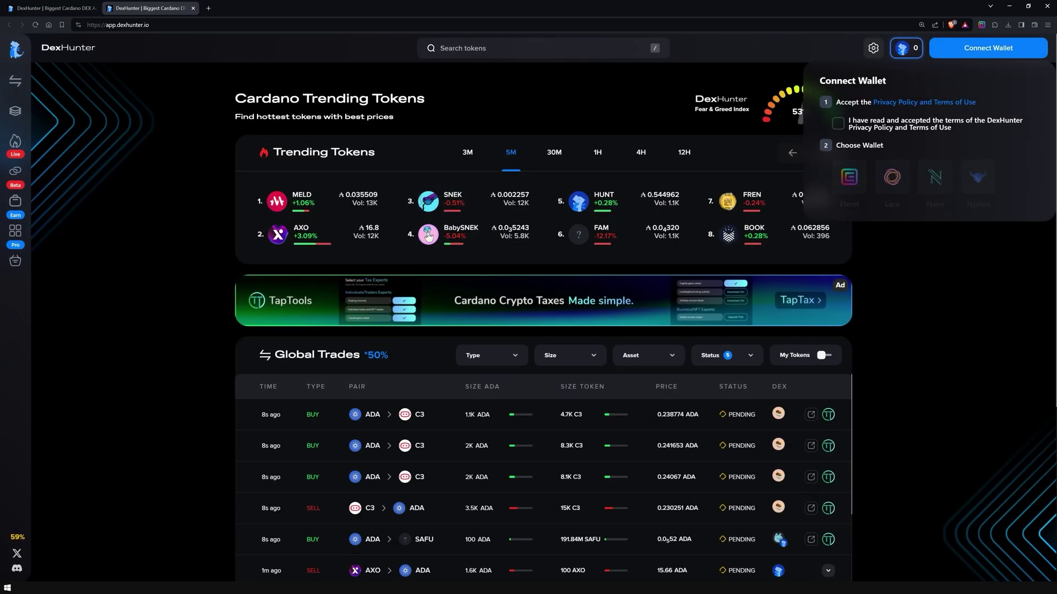
left_click(838, 124)
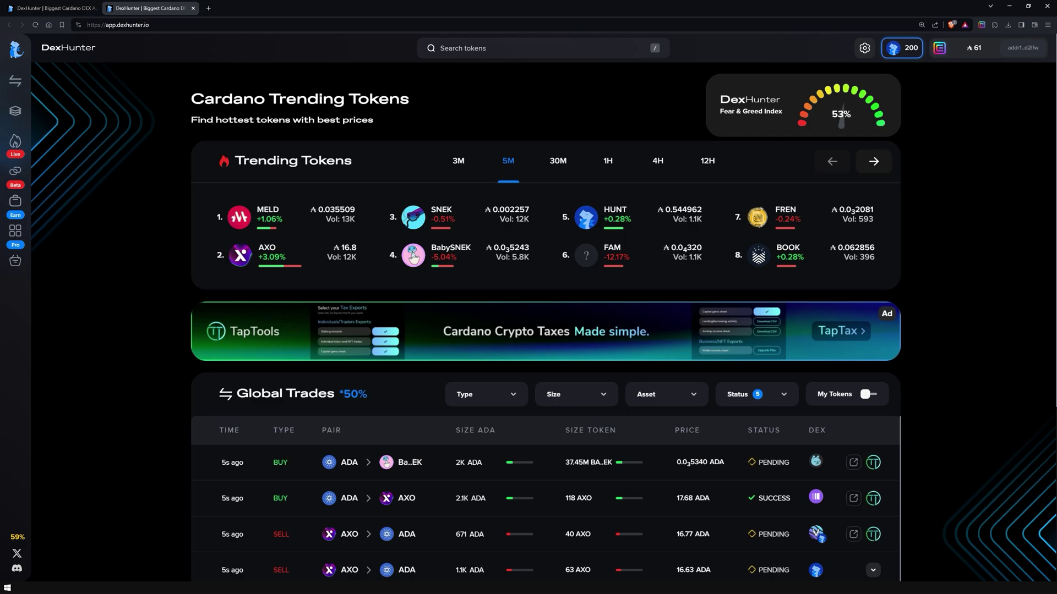
mouse_move(811, 113)
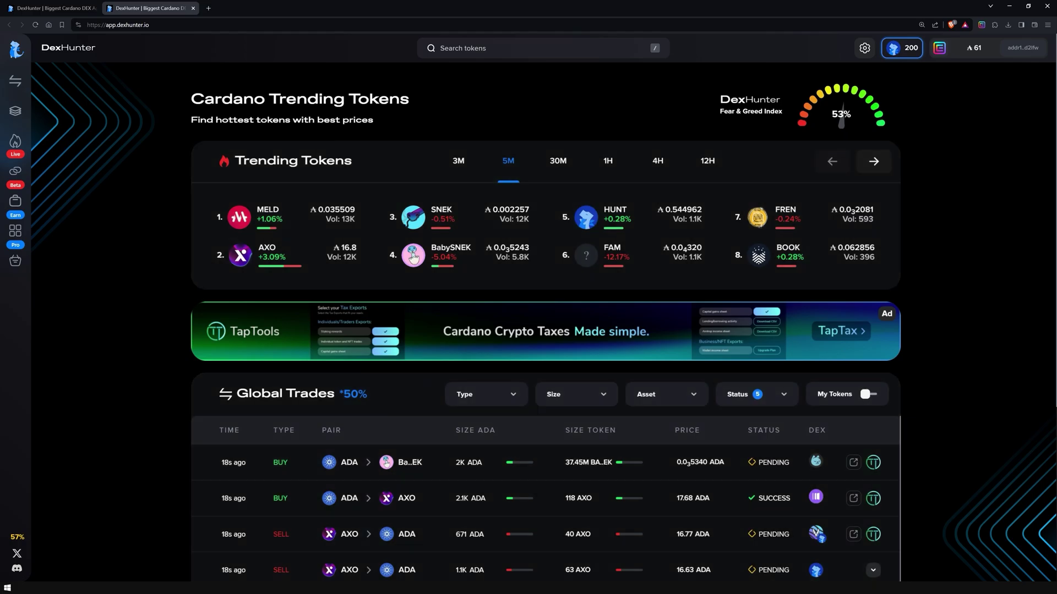
Step: Open the HUNT trading page from the trending tokens, inspect the HUNT/ADA order book and return to the price chart
mouse_move(353, 395)
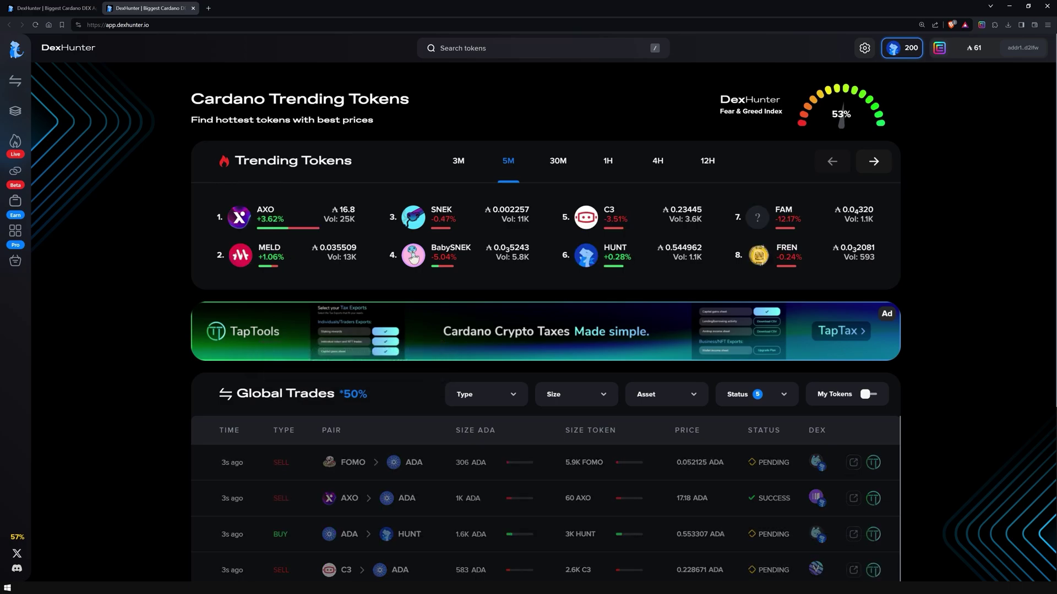
mouse_move(16, 165)
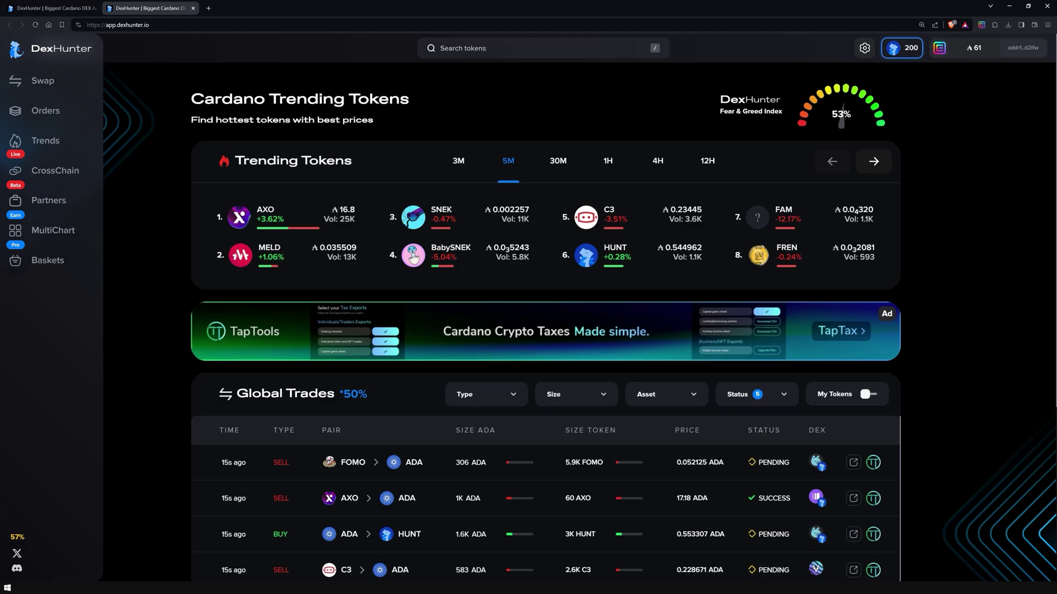
mouse_move(17, 537)
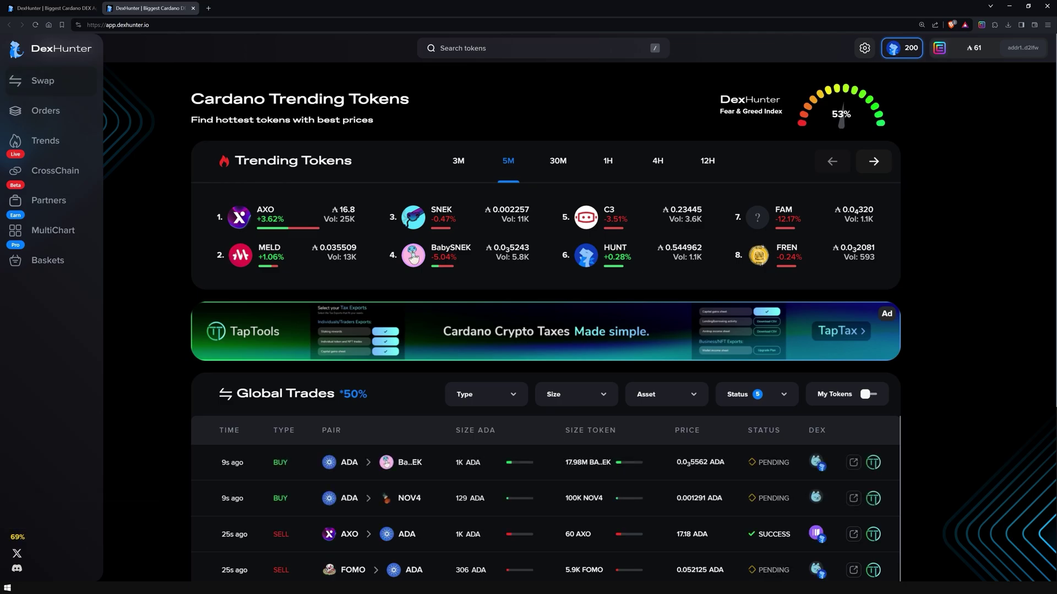
left_click(606, 254)
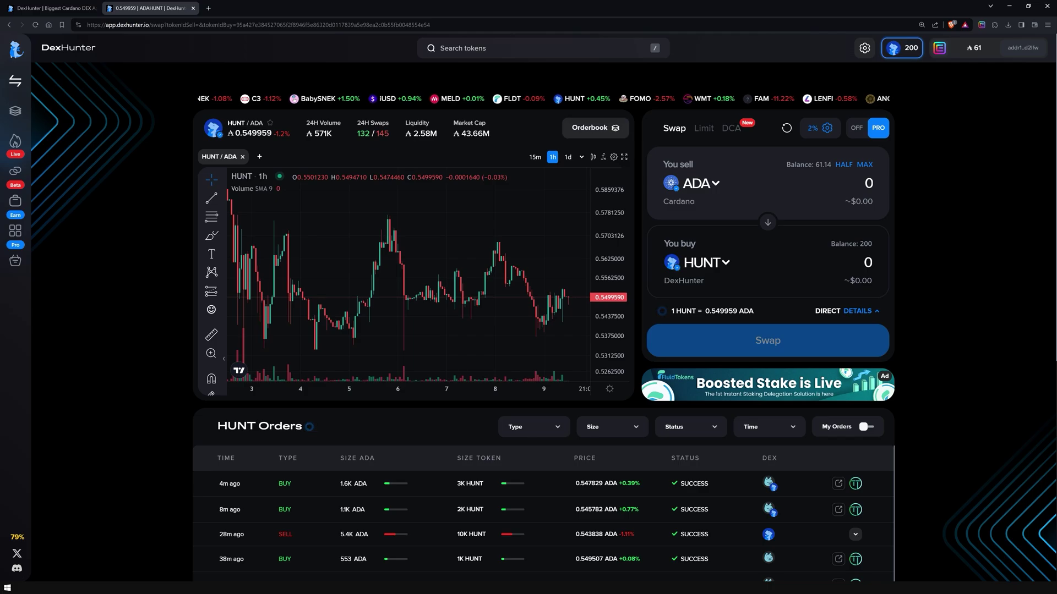
left_click(595, 128)
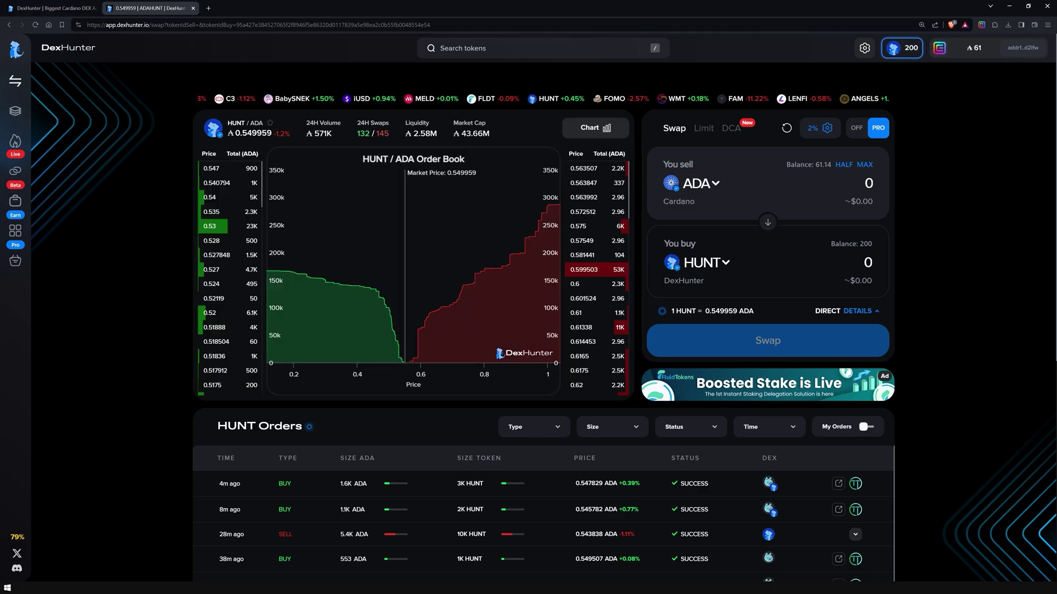
left_click(595, 127)
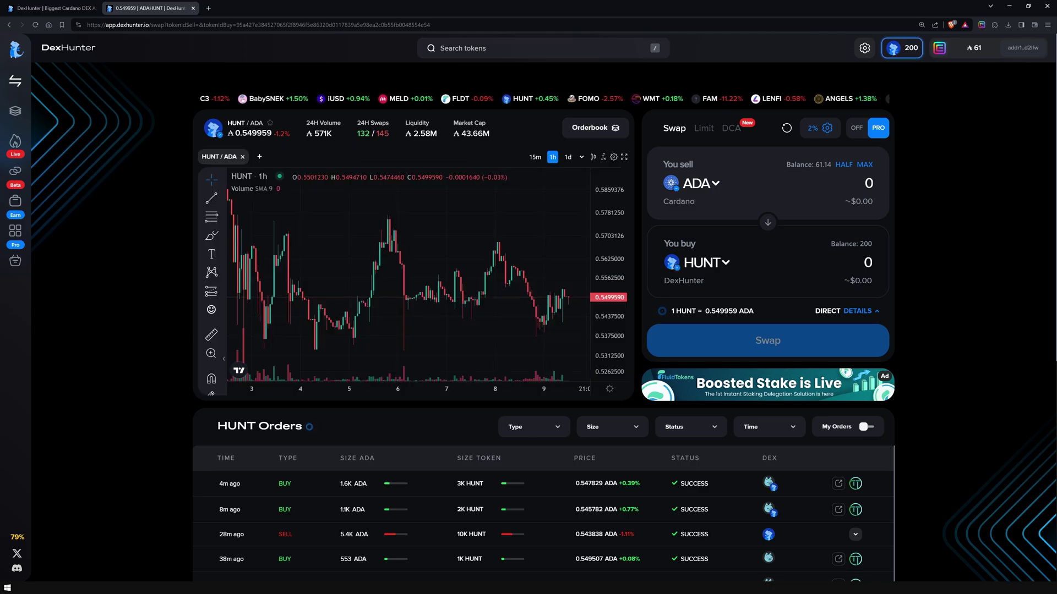
Step: Review the slippage settings, then preview the details of swapping 10,000 ADA for HUNT
left_click(820, 127)
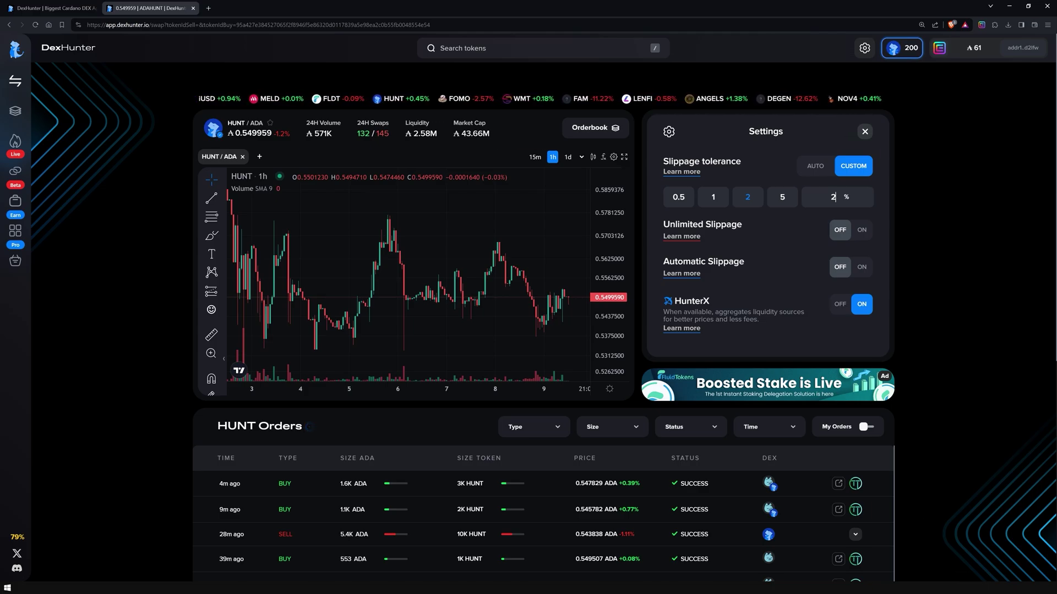
left_click(865, 132)
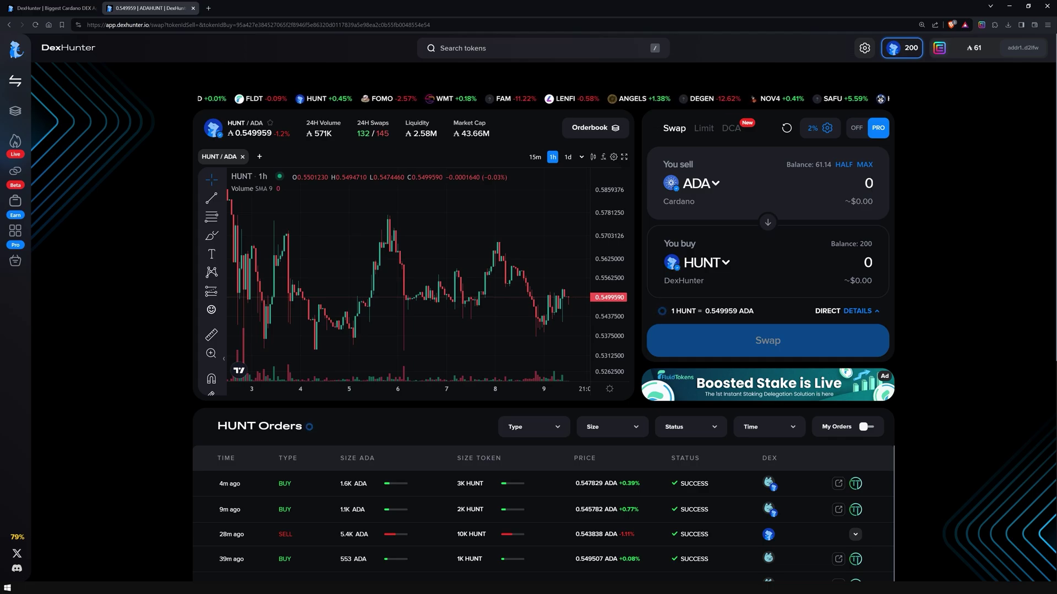
type("100000")
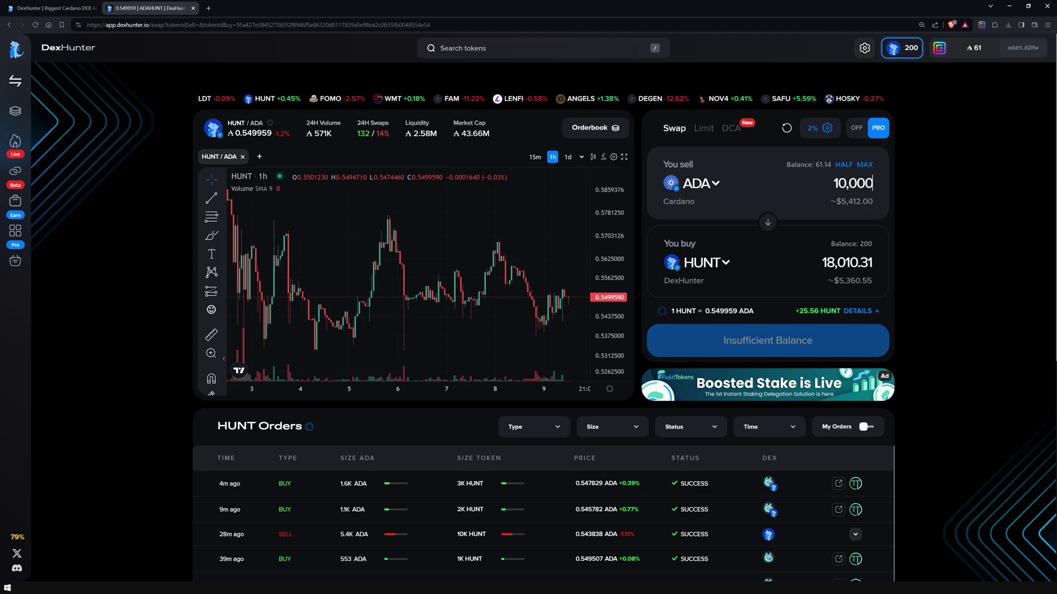
left_click(860, 311)
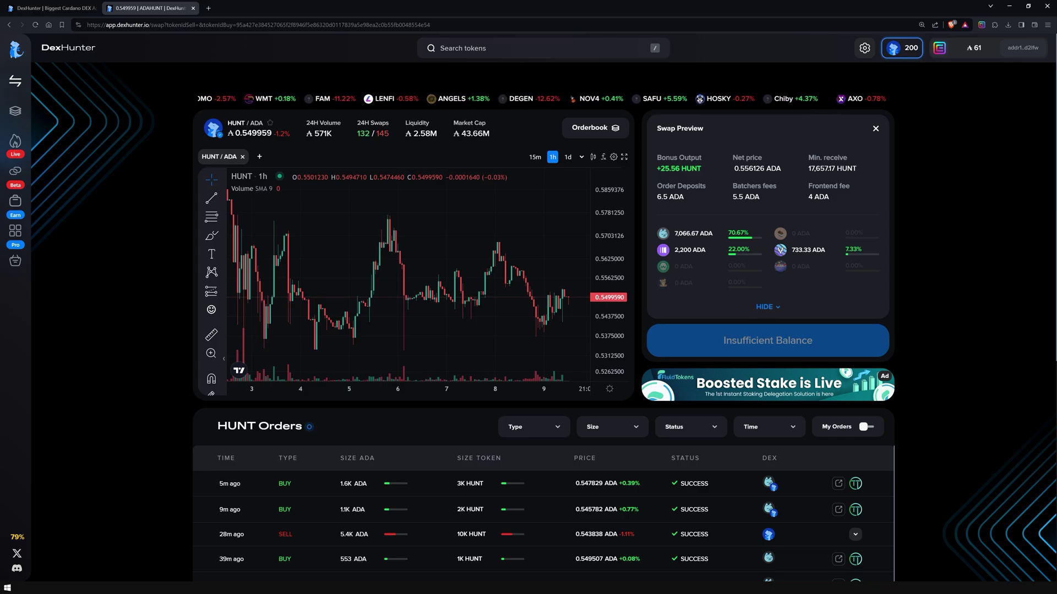
left_click(767, 307)
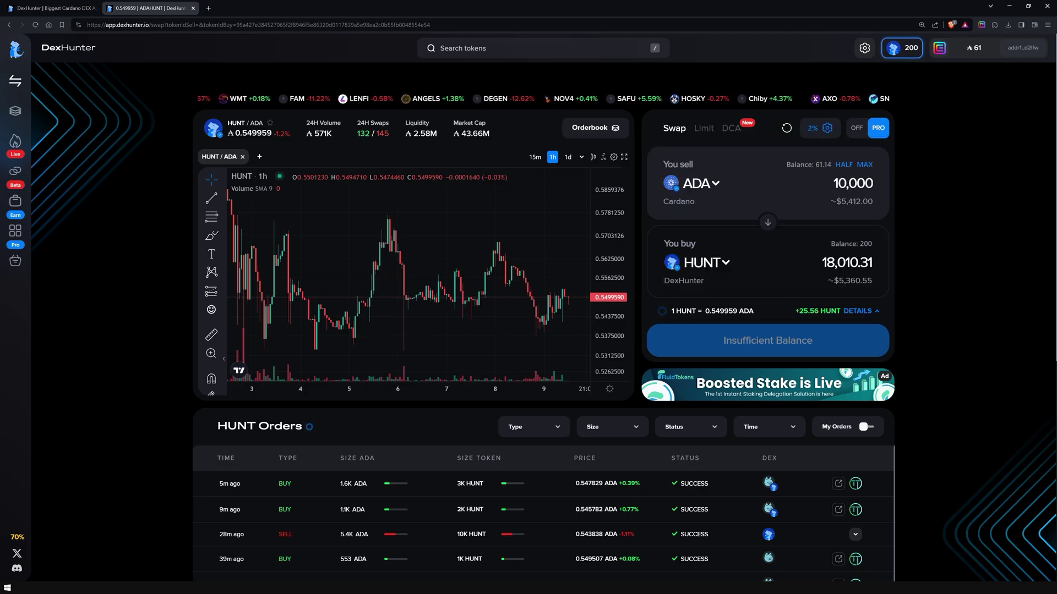
Step: Swap 10 ADA for HUNT and sign the transaction in the Eternl wallet with the spending password
key("ctrl+a")
key("BackSpace")
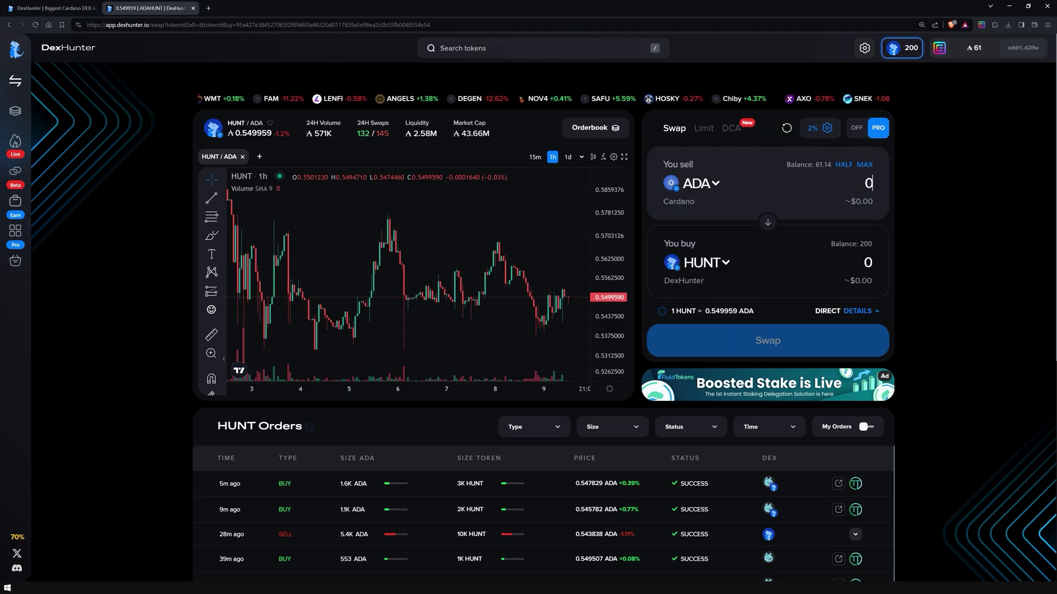
type("10")
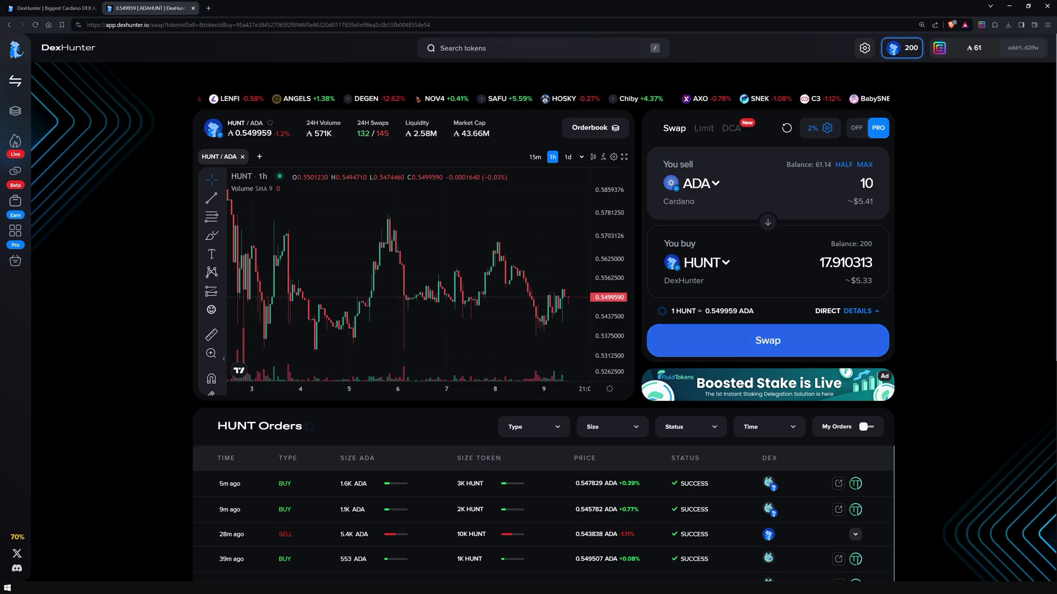
left_click(768, 341)
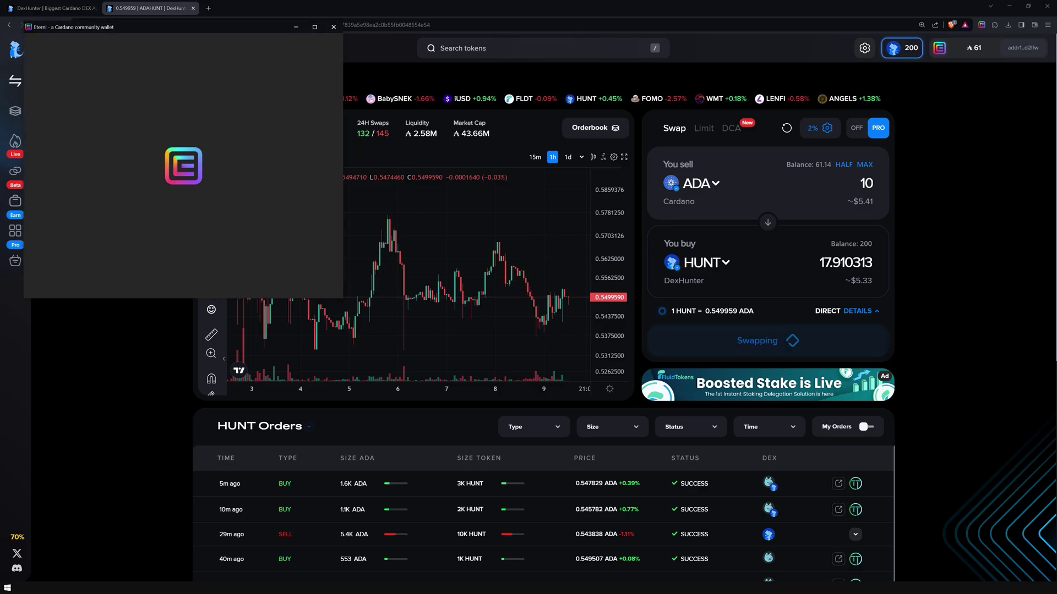
type("••••••••••••••")
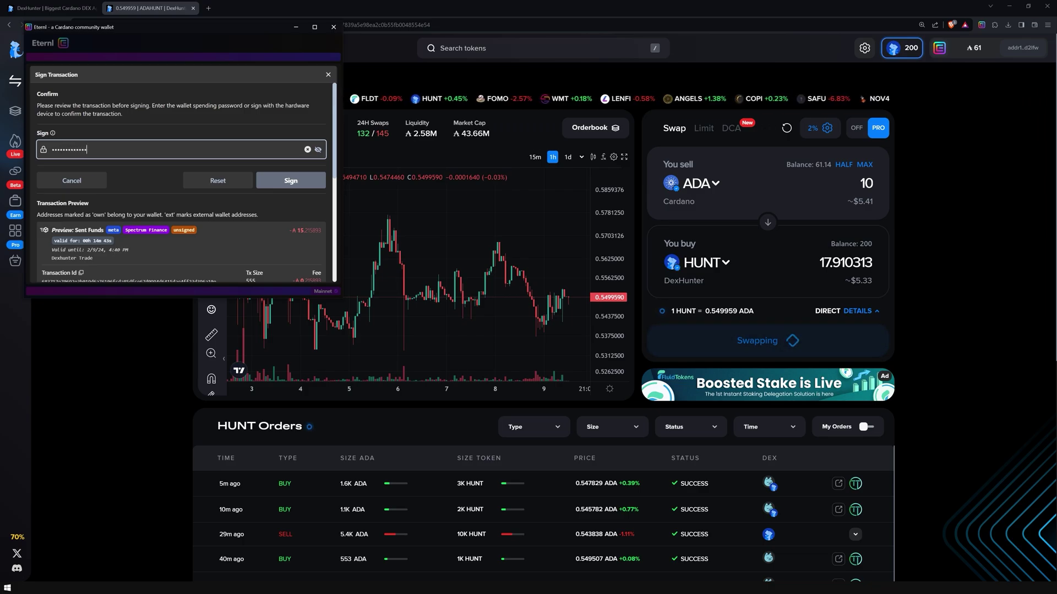
left_click(290, 181)
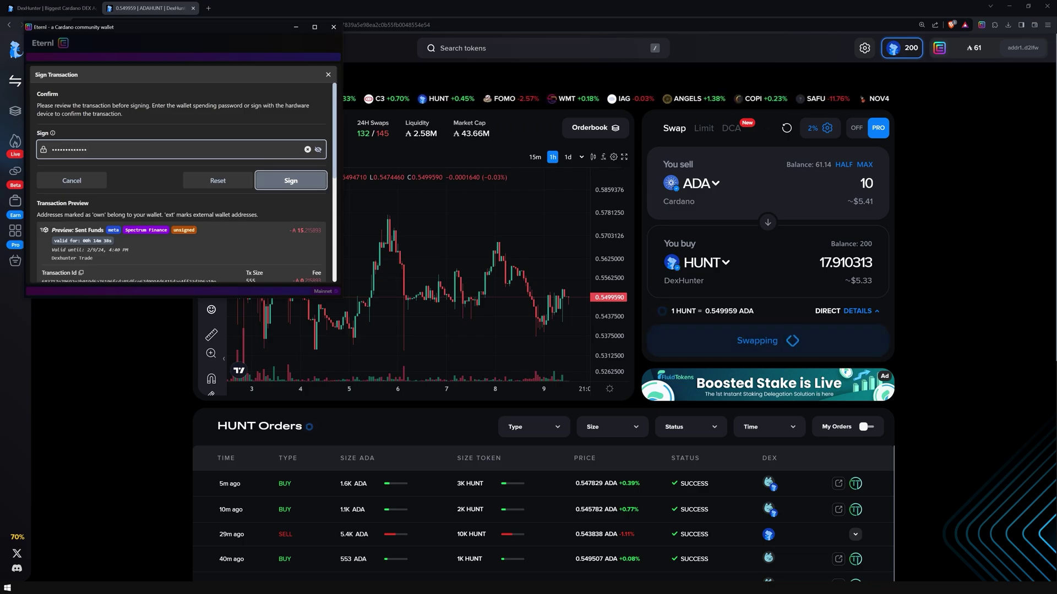
key("Return")
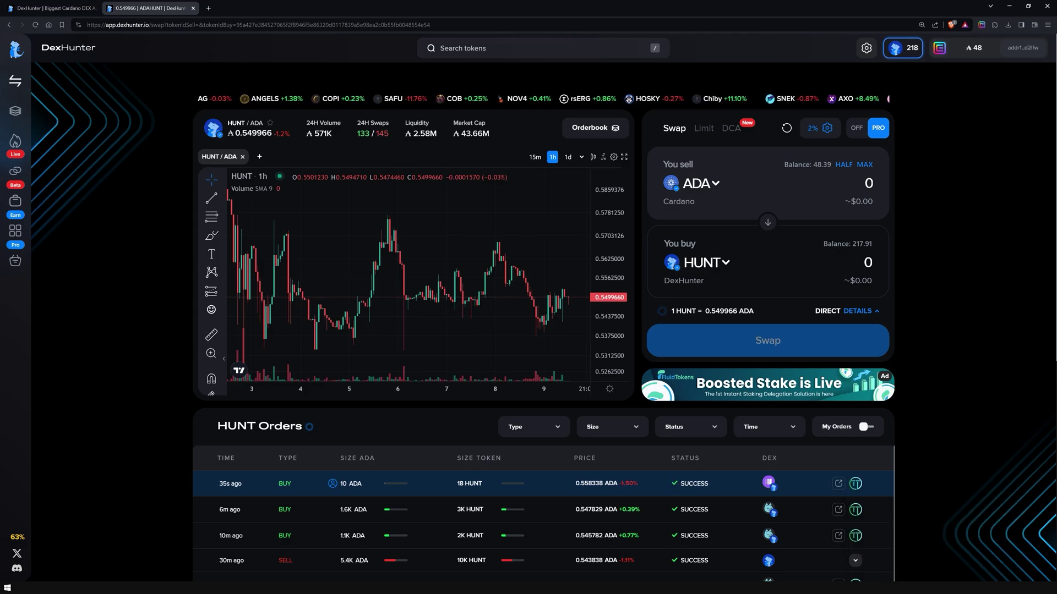
Step: Set up a limit order selling 10 ADA for HUNT at 50% below market, split into 40 orders
left_click(704, 128)
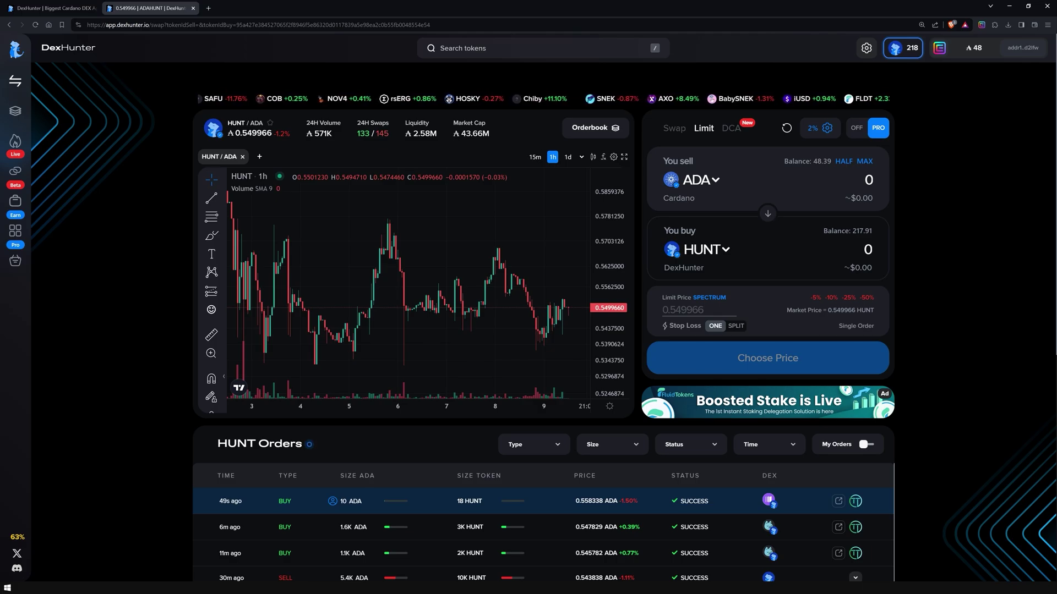
type("10")
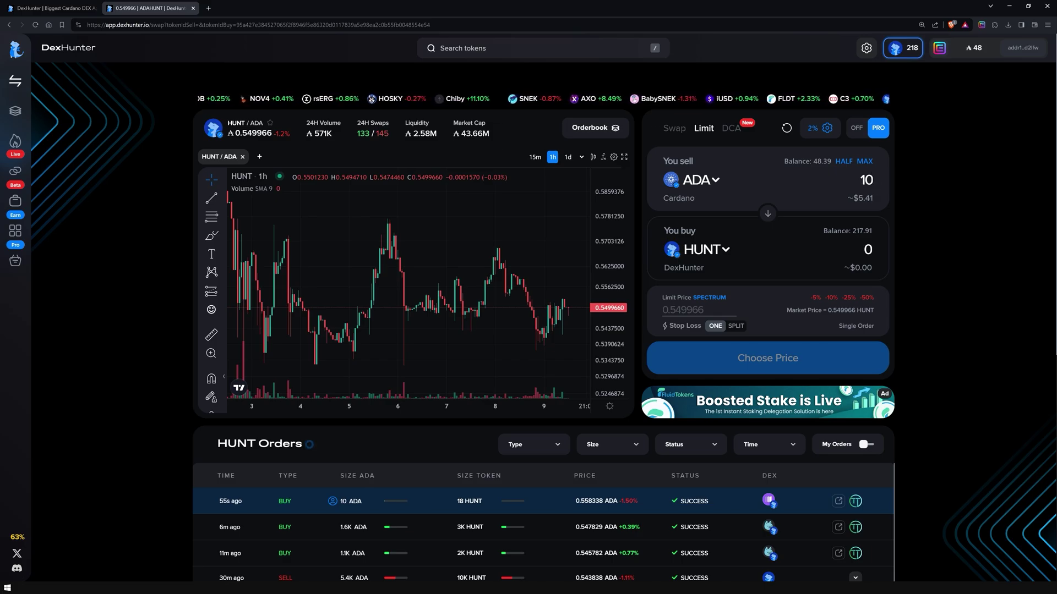
left_click(867, 297)
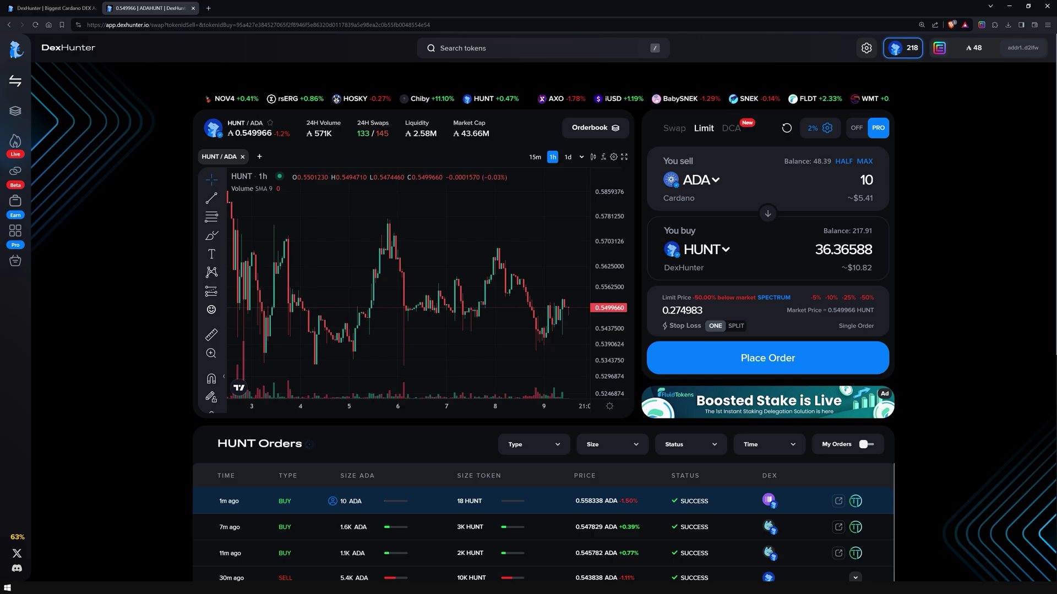
left_click(736, 326)
mouse_move(757, 326)
left_click_drag(756, 326, 847, 326)
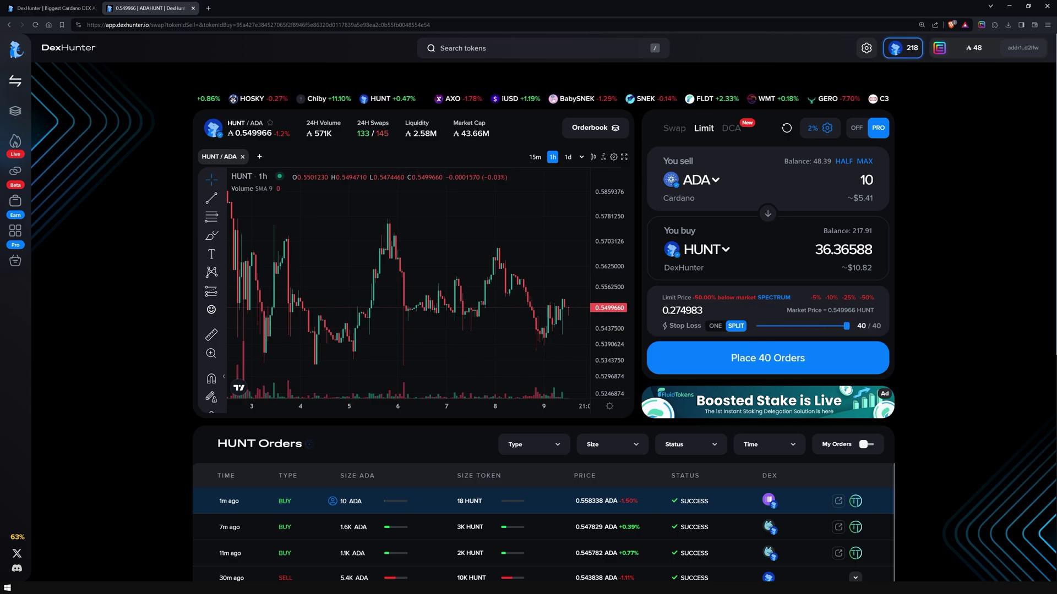
Step: Configure a DCA plan that buys HUNT with 10 ADA every week for 4 weeks
left_click(731, 128)
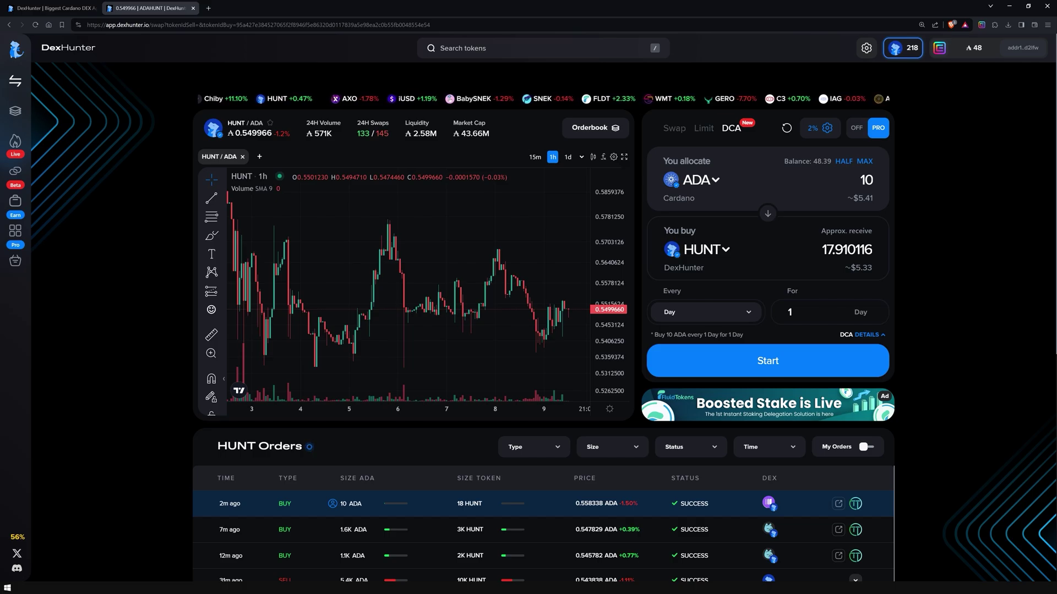
left_click(706, 312)
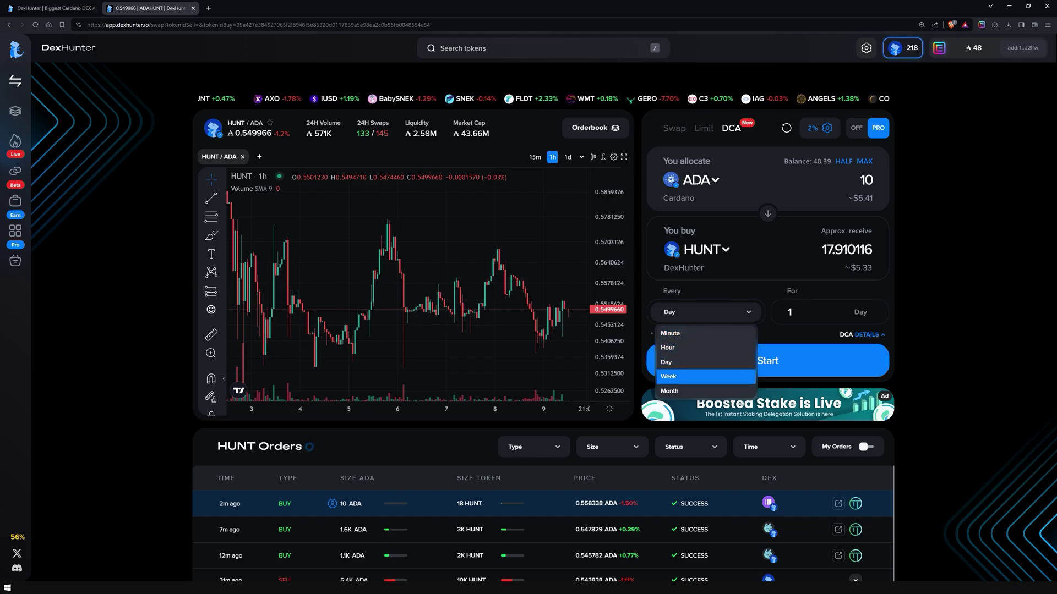
left_click(694, 377)
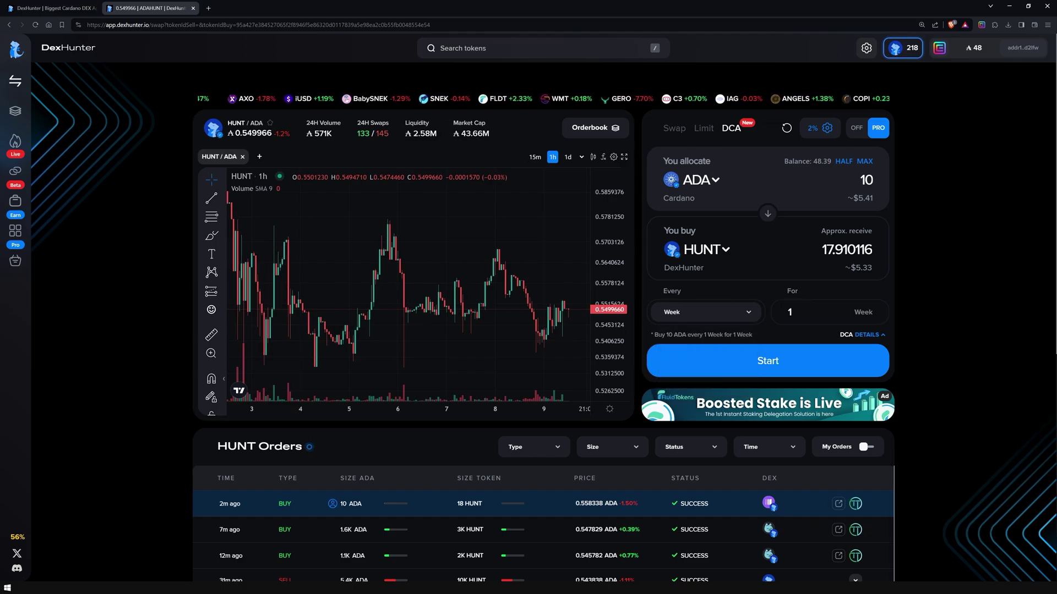
key("BackSpace")
type("4")
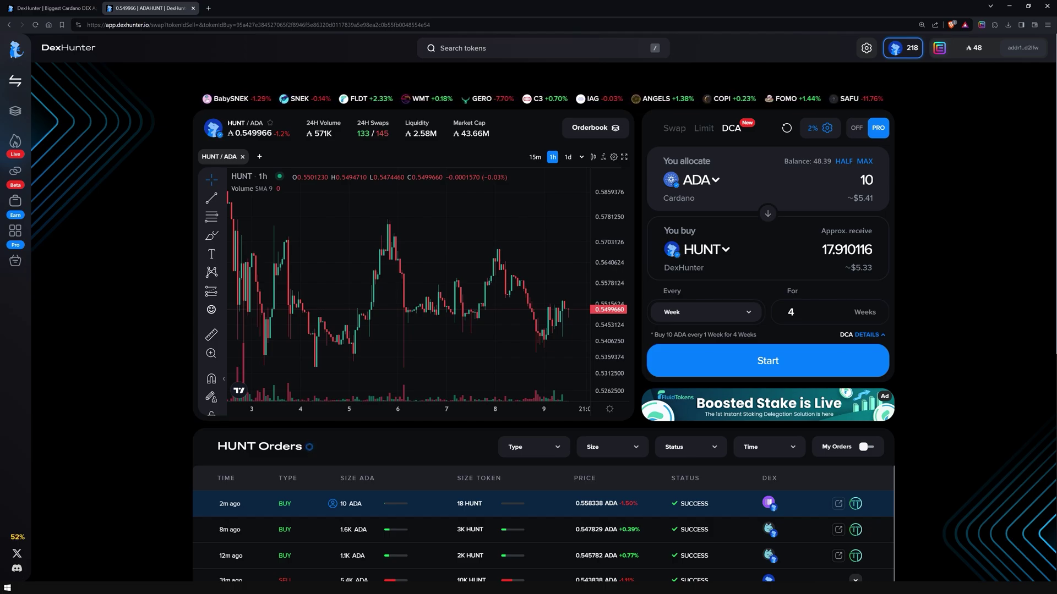
Step: Check the Type, Asset, Status and Time filters of the Orders History and export the order history
mouse_move(16, 141)
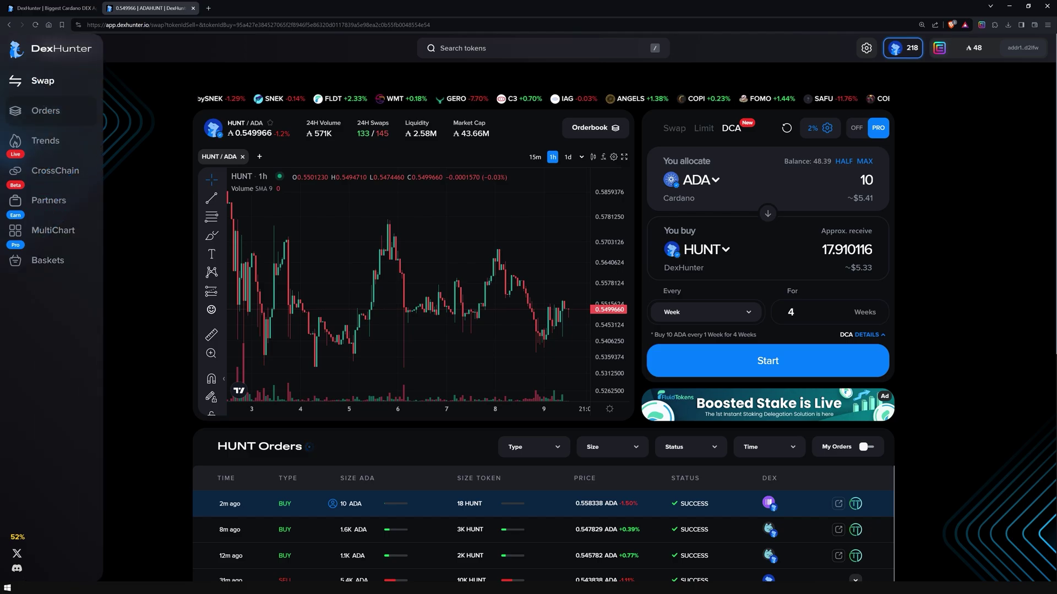
left_click(45, 110)
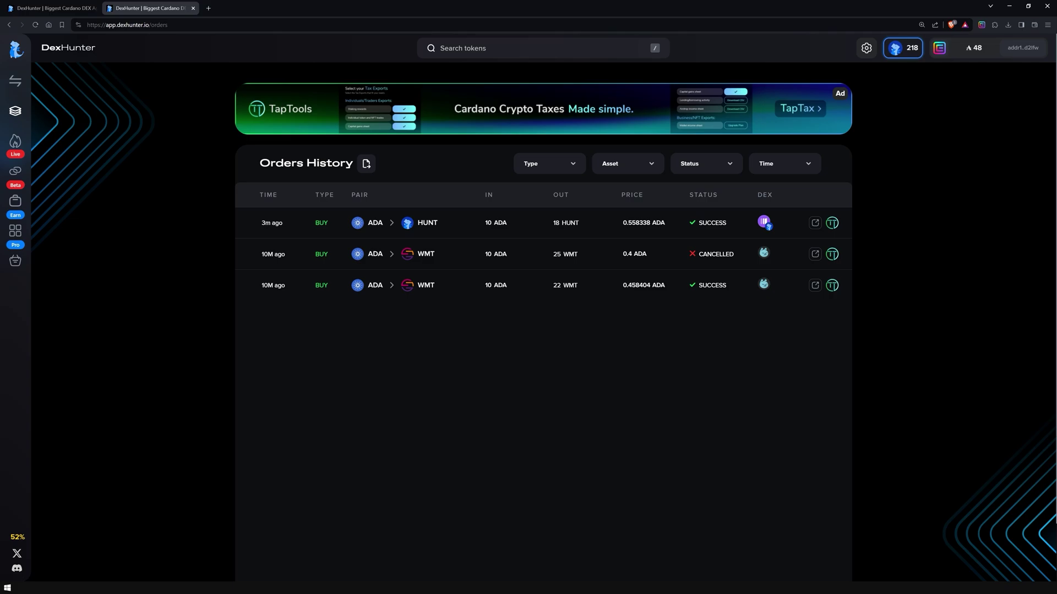
left_click(549, 164)
left_click(549, 164)
left_click(627, 164)
key("Escape")
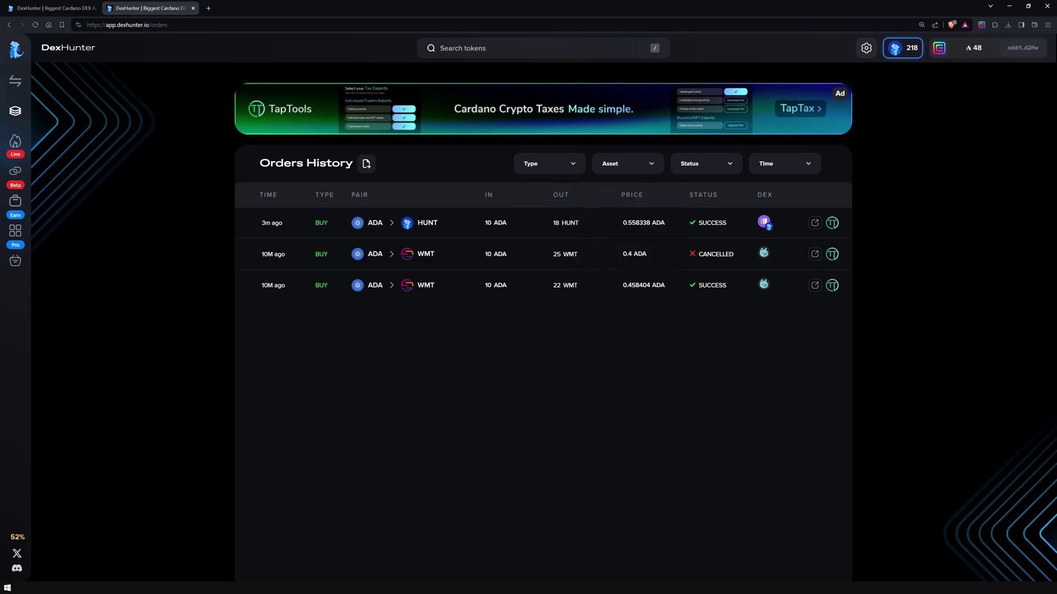
left_click(706, 164)
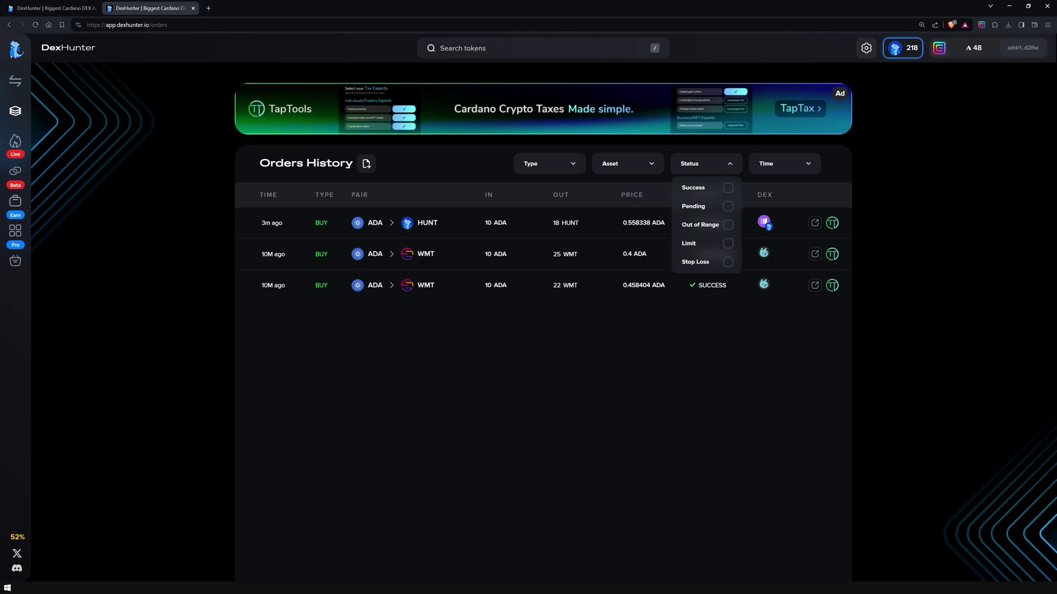
key("Escape")
left_click(784, 163)
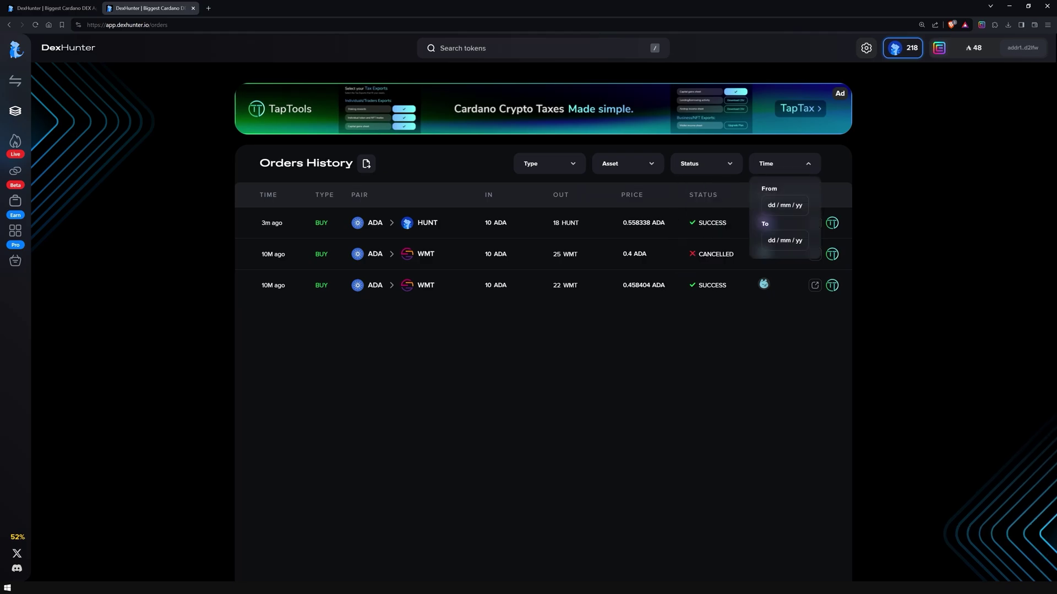
key("Escape")
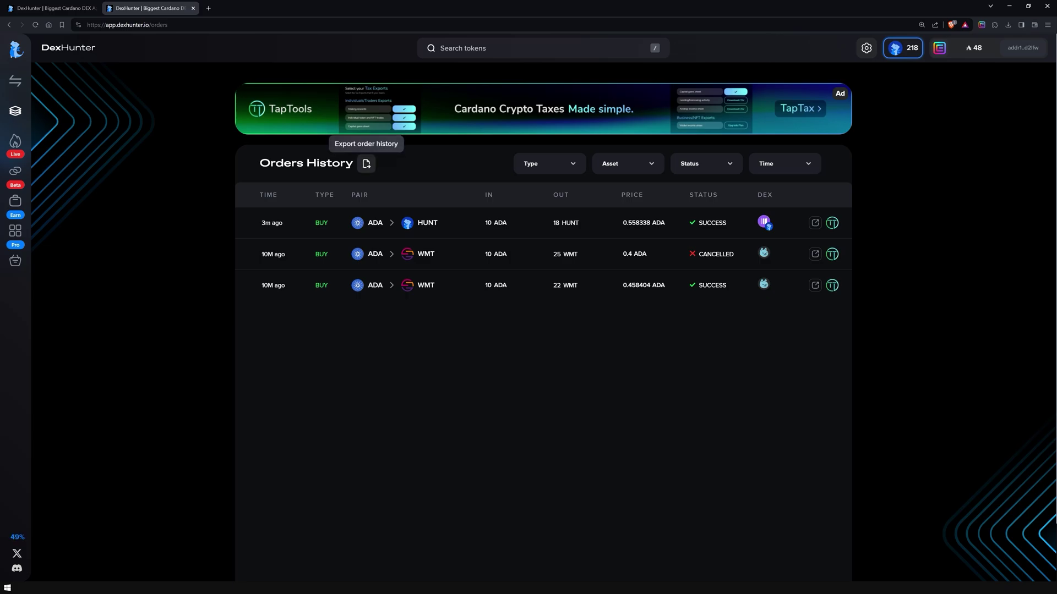
left_click(366, 163)
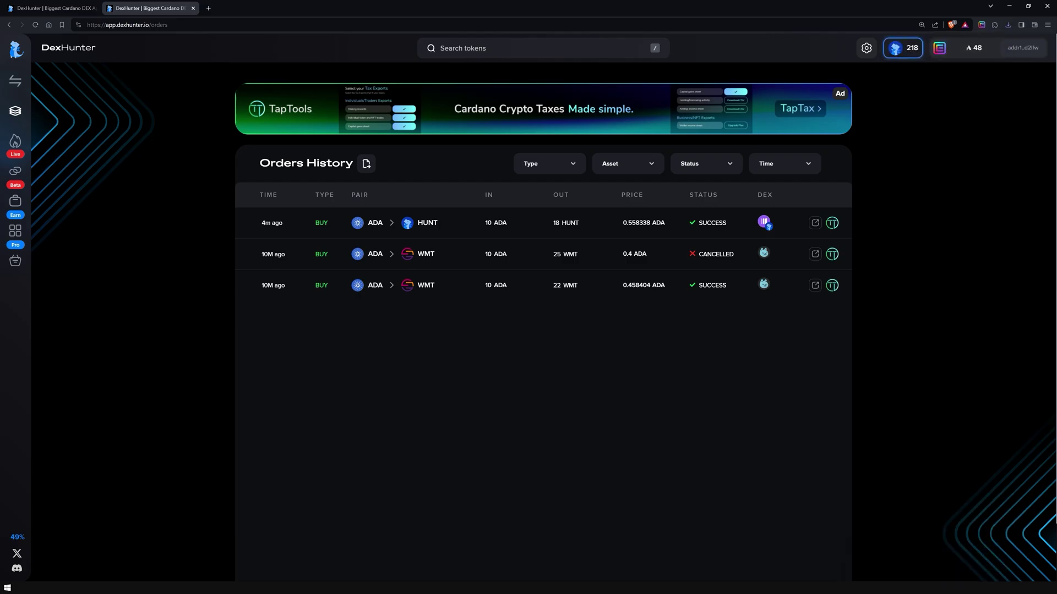
Step: Open the cross-chain swap page and look through the list of tokens available to sell
mouse_move(17, 141)
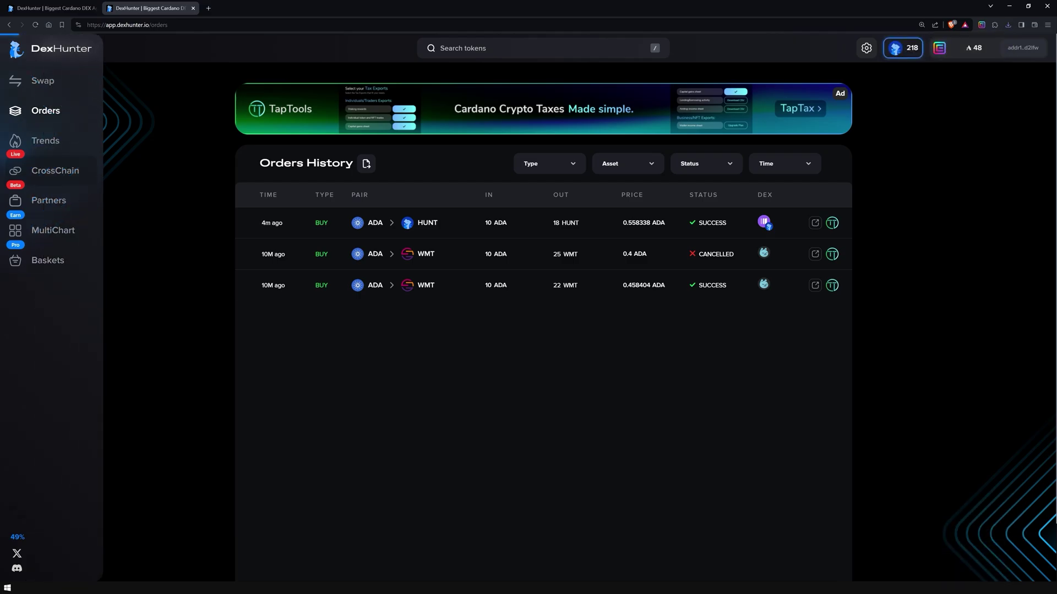
left_click(55, 171)
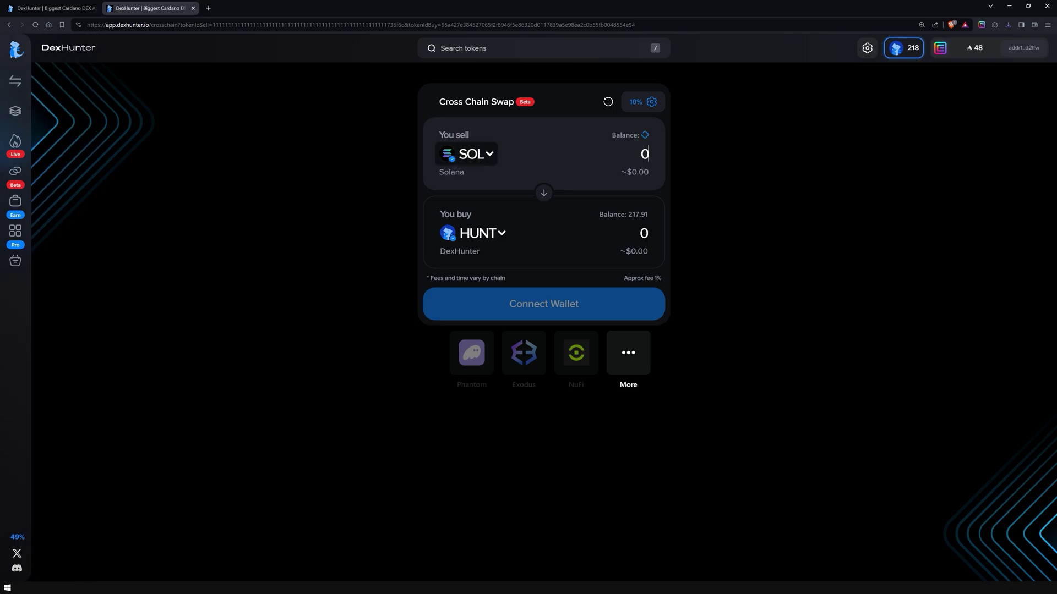
left_click(467, 154)
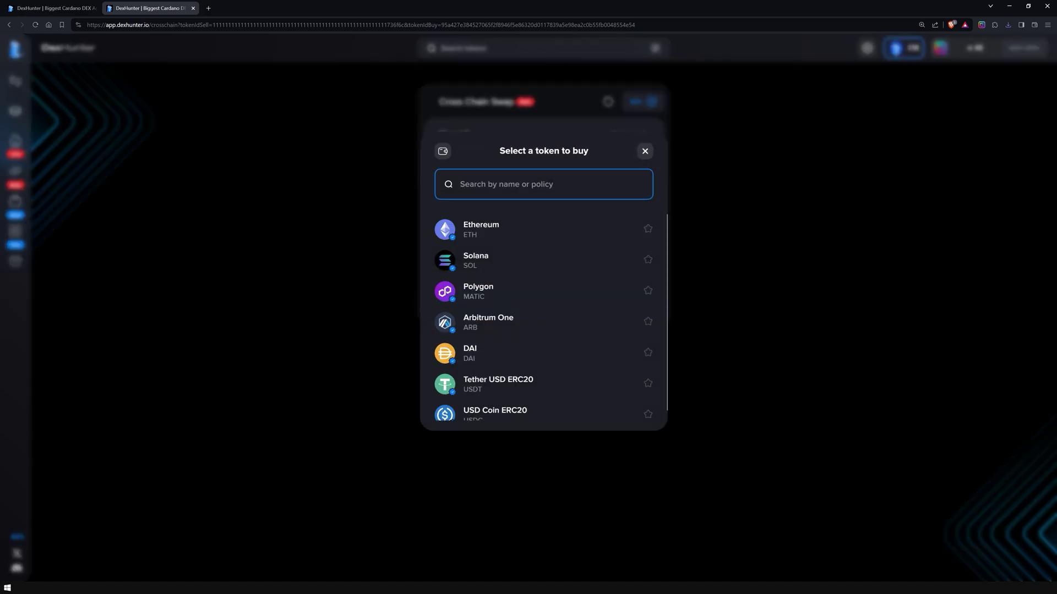
left_click(645, 151)
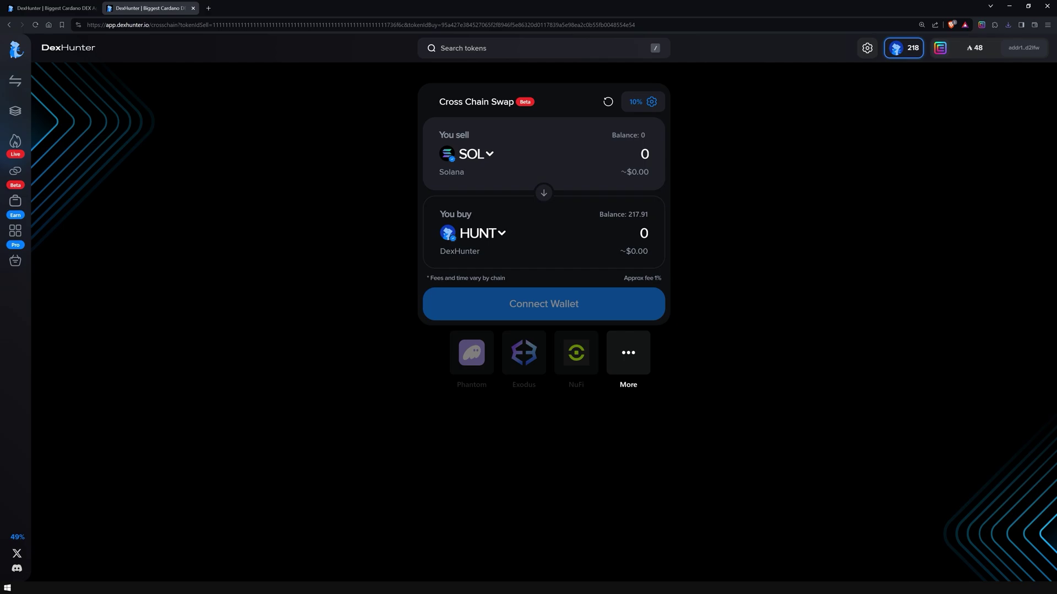
Step: Add charts for FLAC, GENS and IAG to the MultiChart page
mouse_move(15, 171)
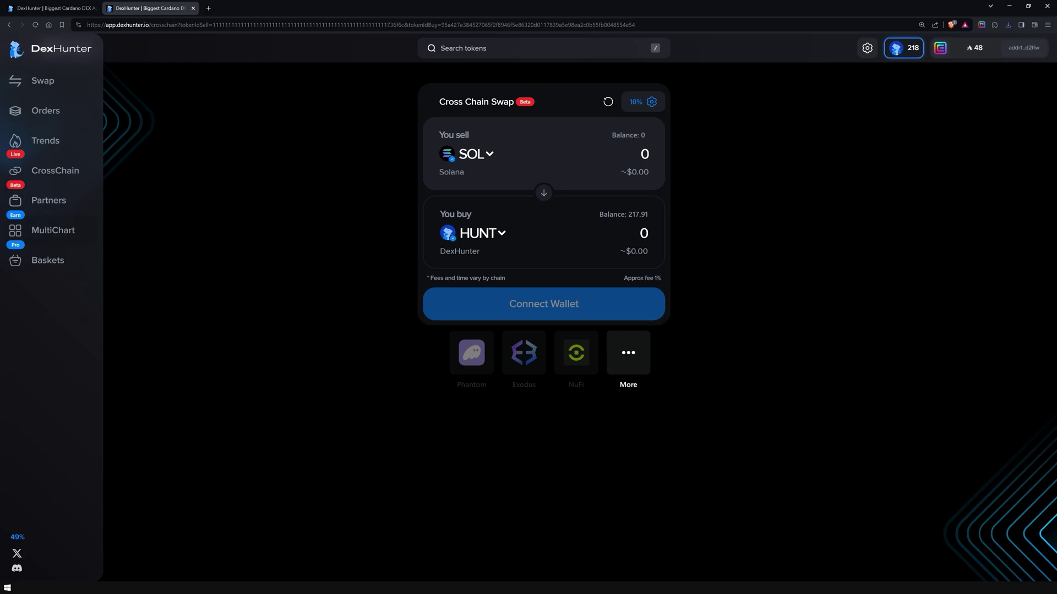
left_click(53, 231)
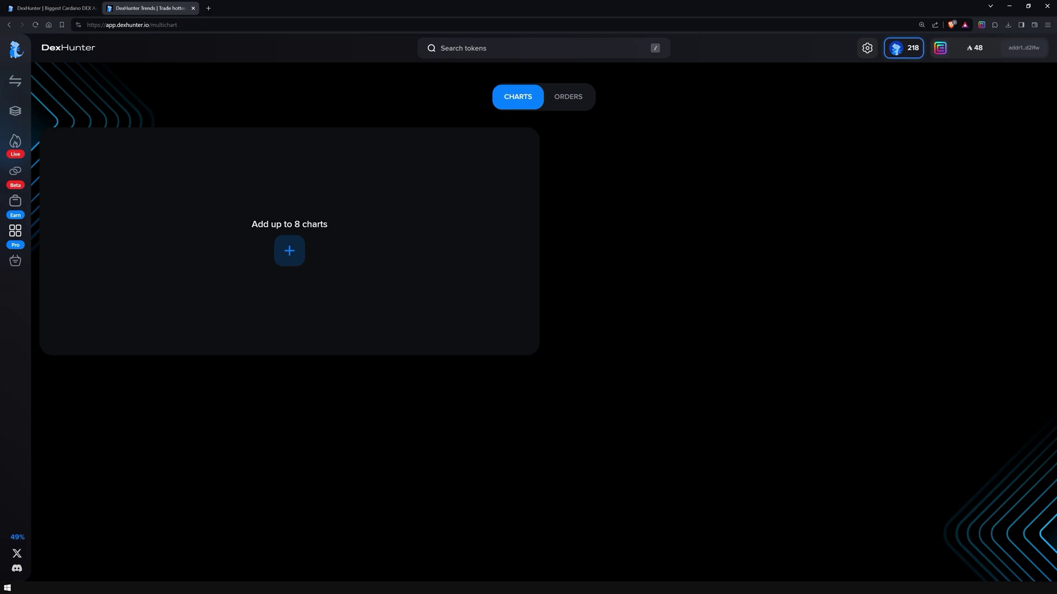
left_click(290, 251)
left_click(545, 323)
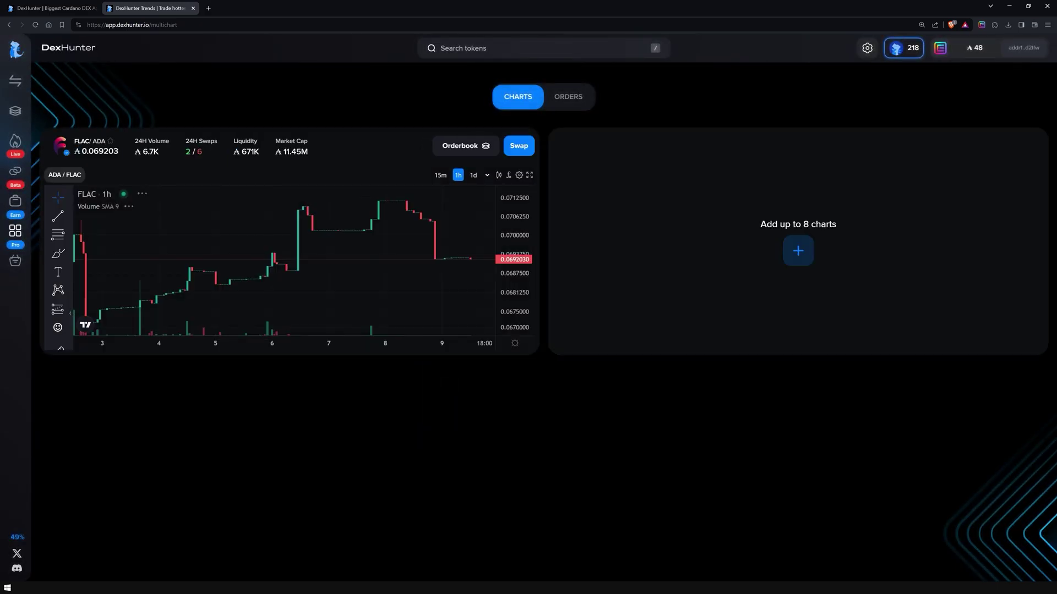
left_click(799, 250)
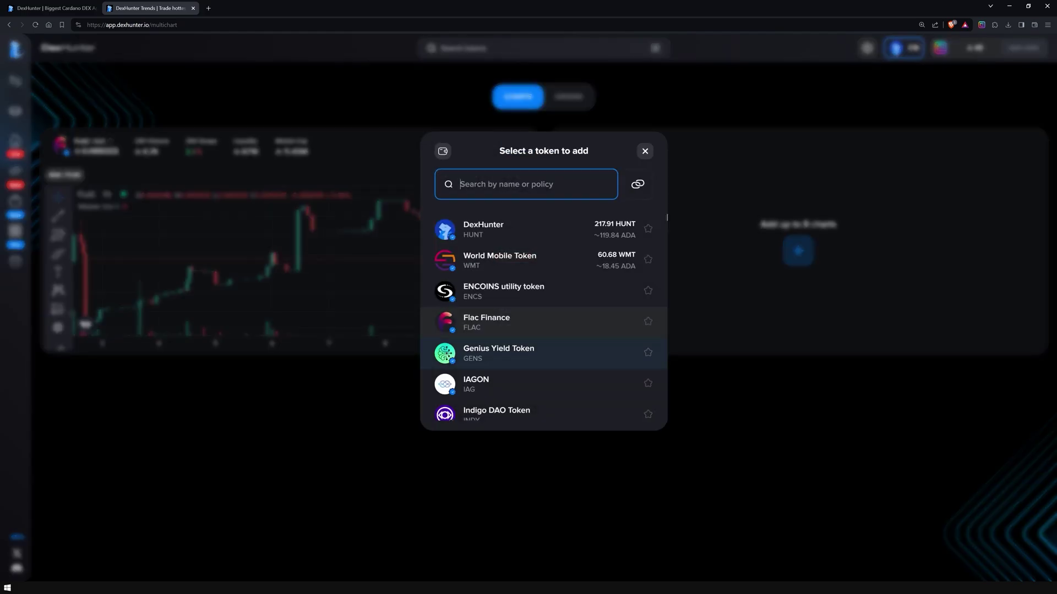
left_click(498, 353)
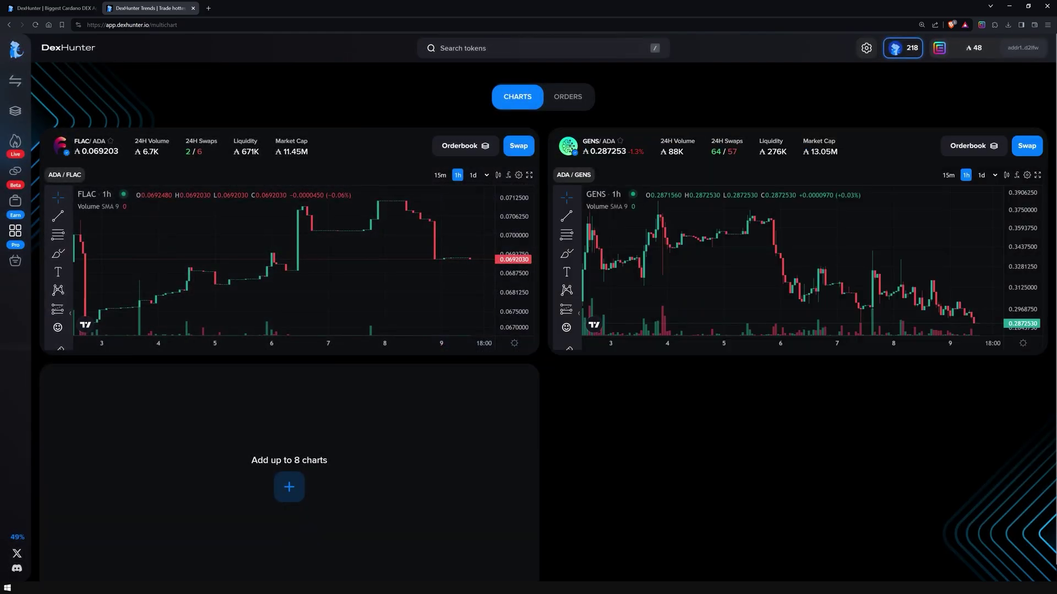
left_click(289, 487)
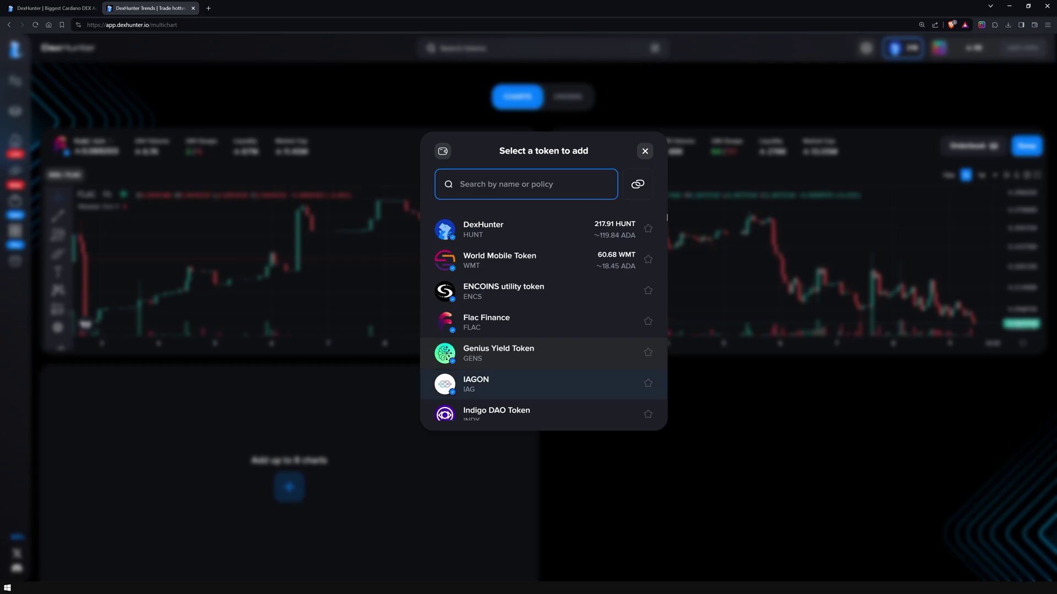
left_click(476, 383)
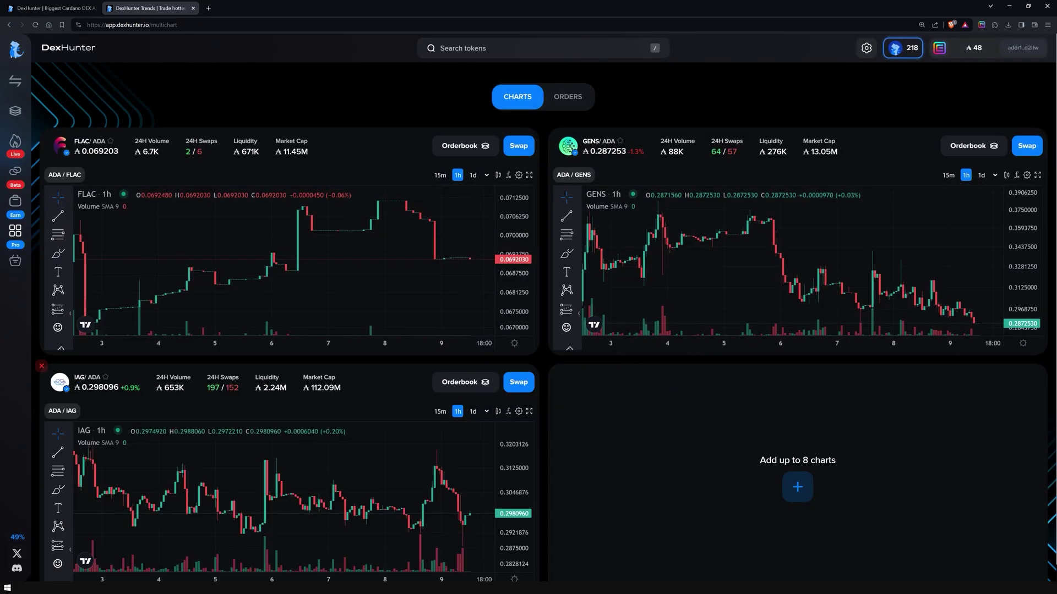
Step: View the IAG order book in its chart tile and remove the IAG, GENS and FLAC charts from MultiChart
left_click(465, 382)
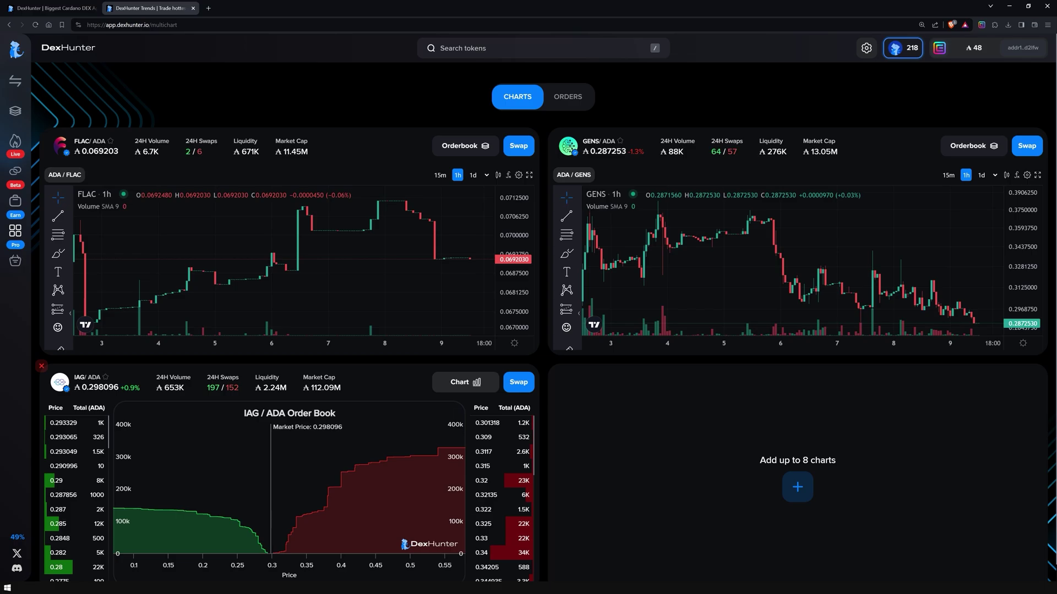
left_click(465, 382)
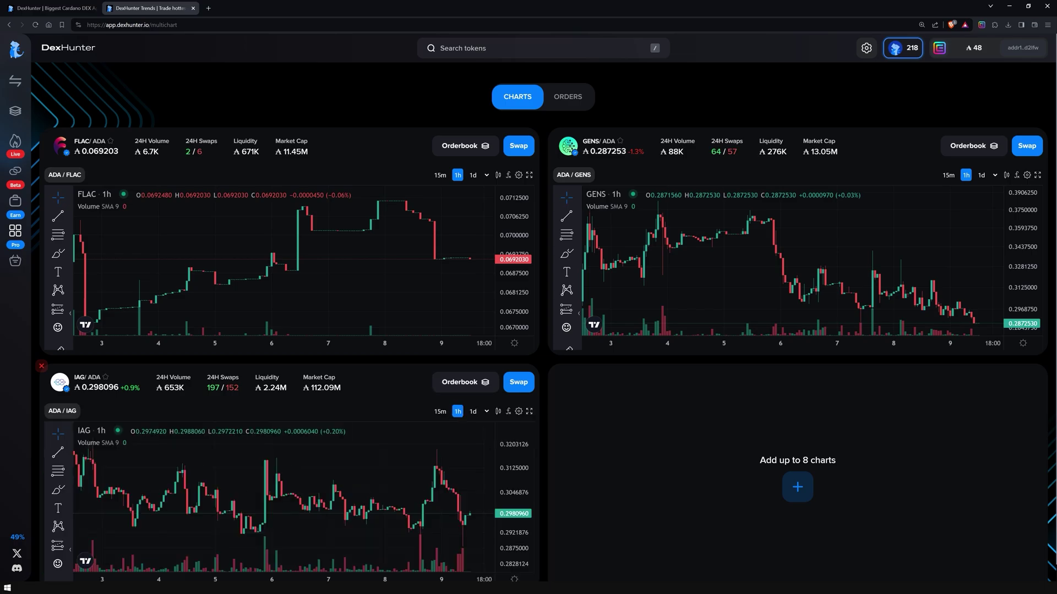
left_click(42, 366)
left_click(550, 130)
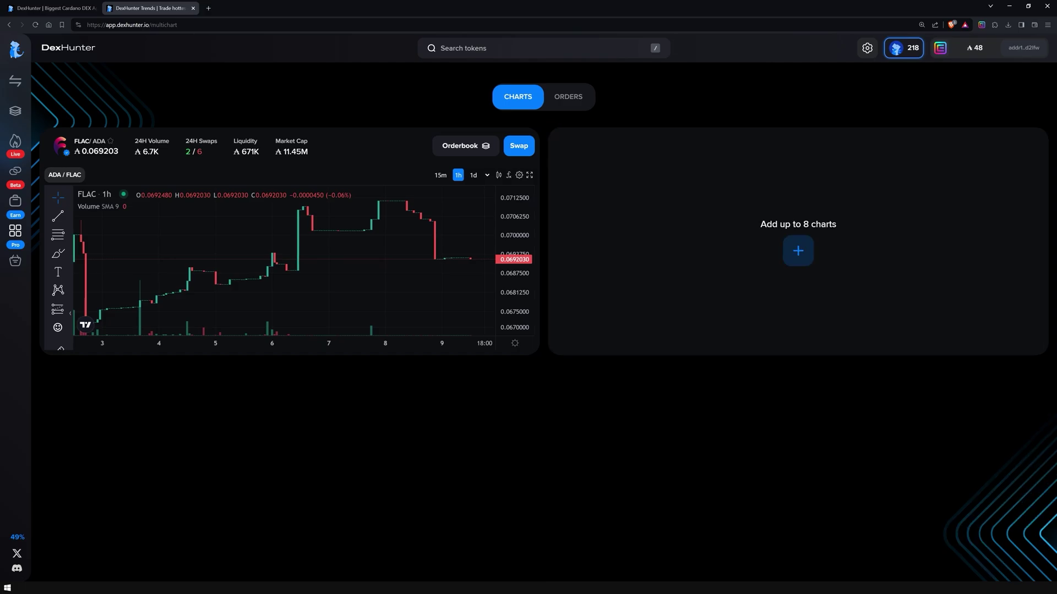
left_click(41, 129)
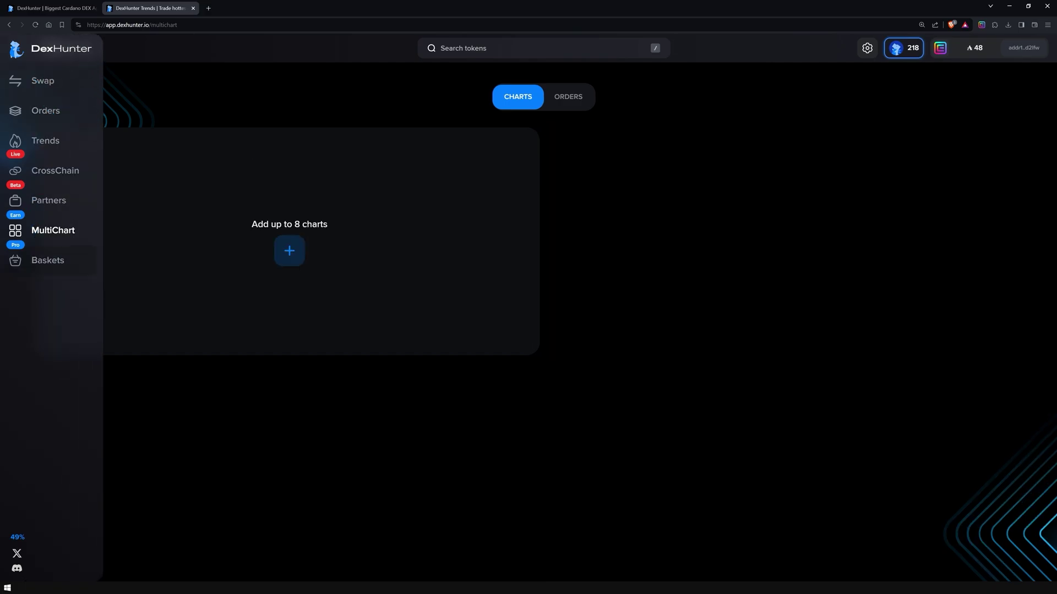
Step: Start a new basket on the Baskets page with LQ as its first token
left_click(47, 260)
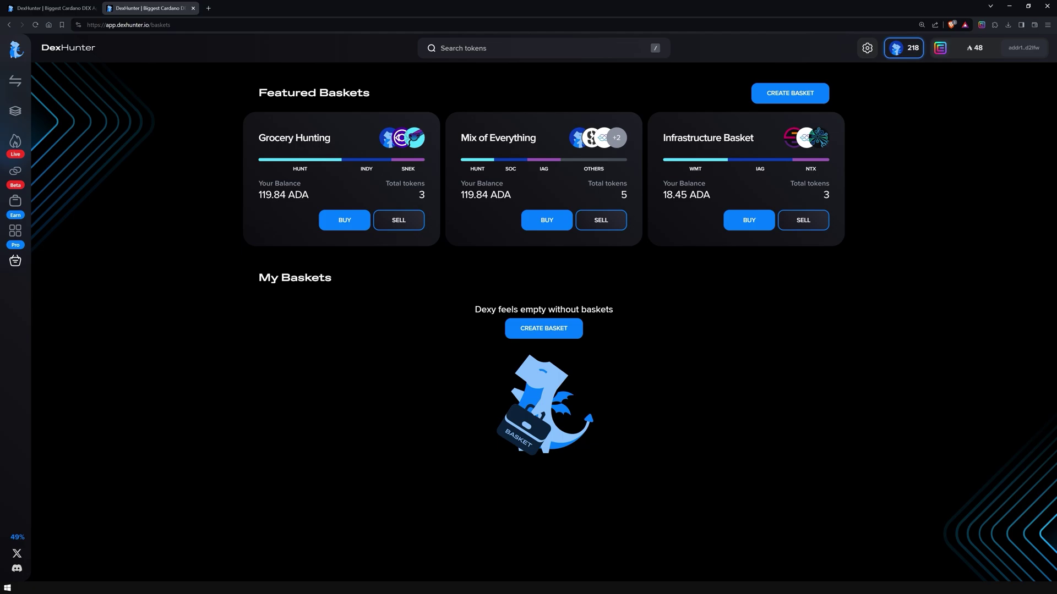
left_click(543, 329)
left_click(529, 199)
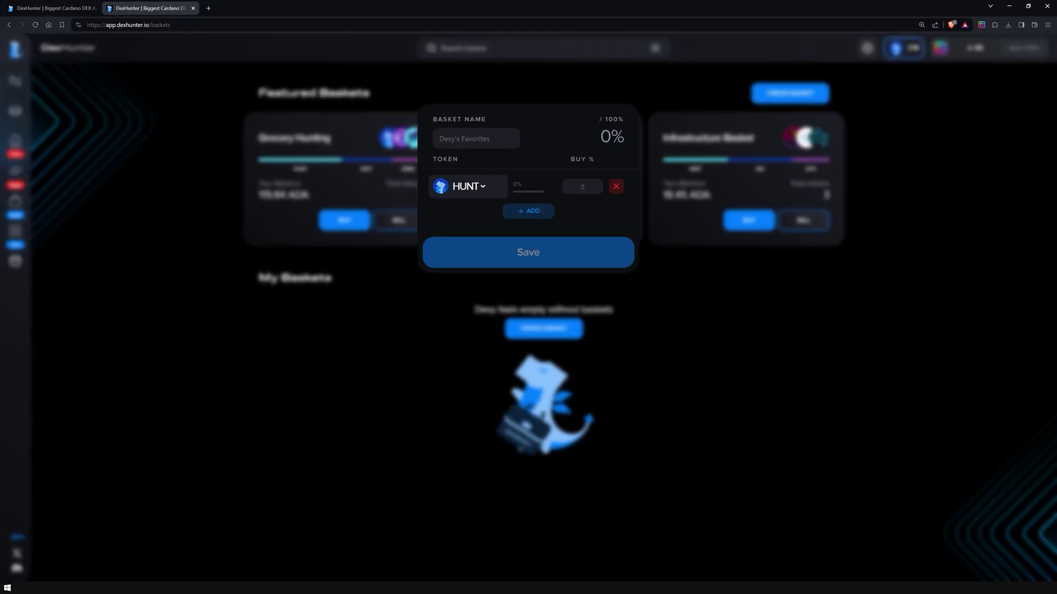
left_click(469, 186)
type("lq")
left_click(498, 229)
Step: Add the AXO, FLDT and FLAC tokens to the new basket
left_click(529, 211)
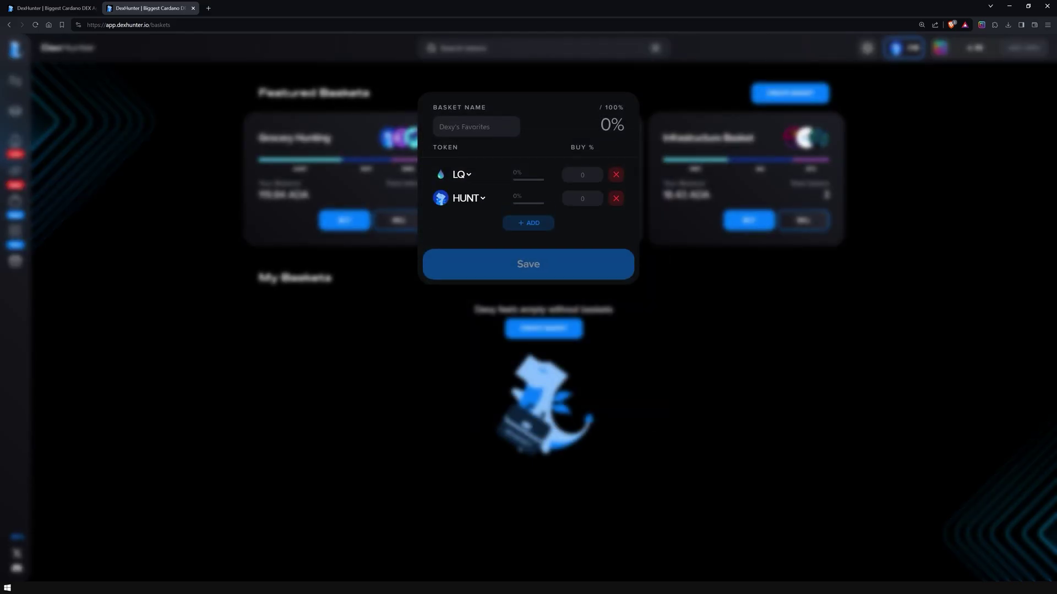
left_click(468, 198)
type("axo")
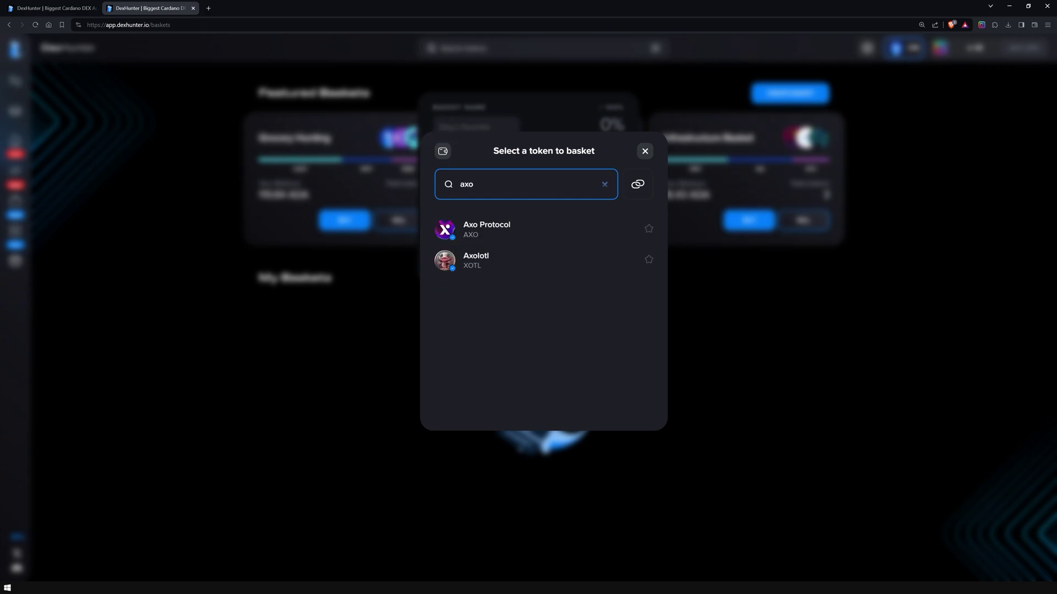
left_click(484, 230)
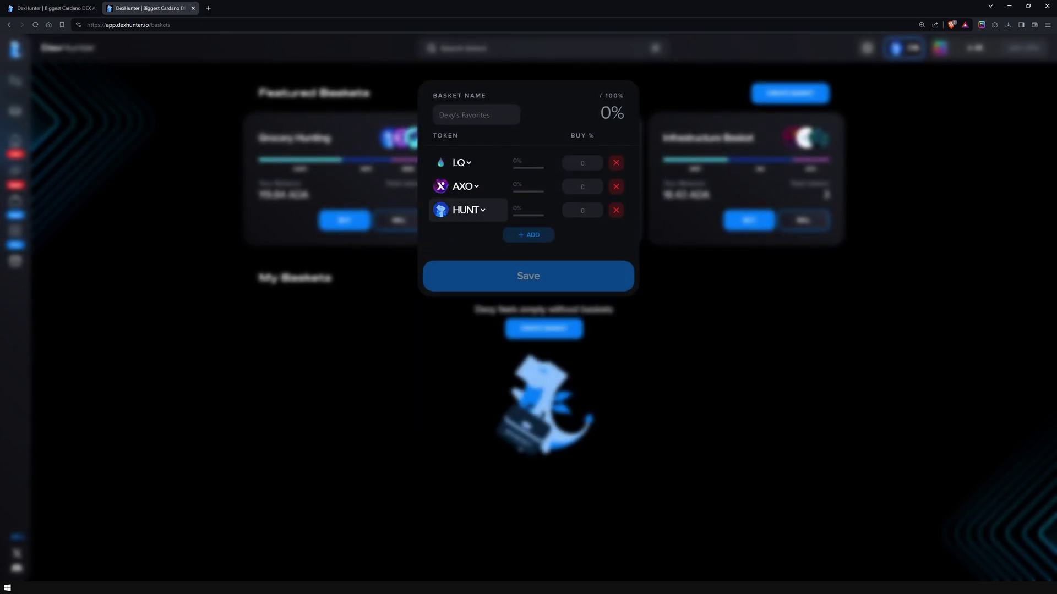
left_click(468, 215)
type("fld")
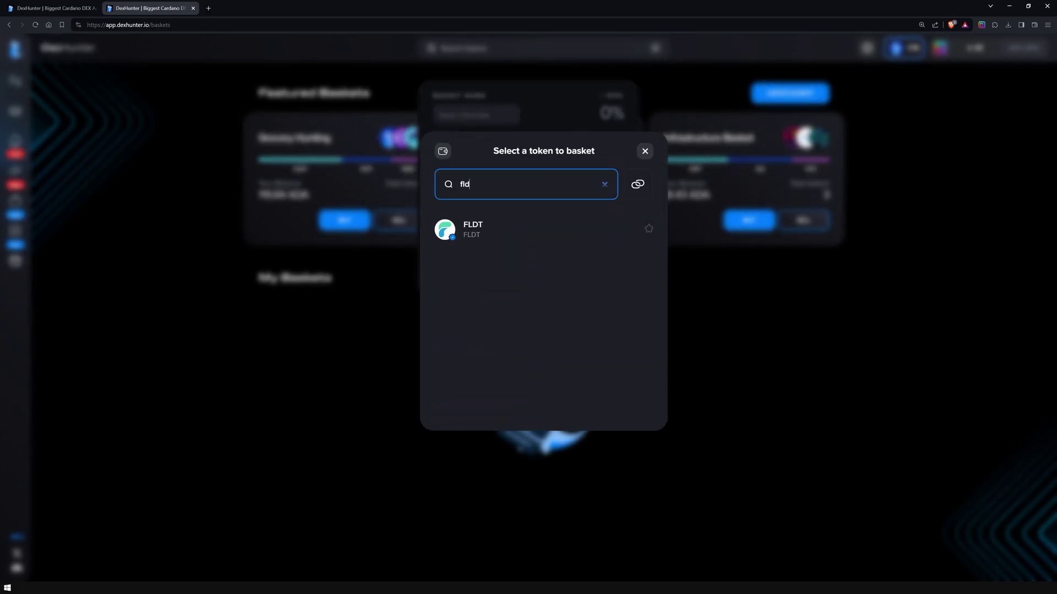
left_click(485, 230)
left_click(468, 222)
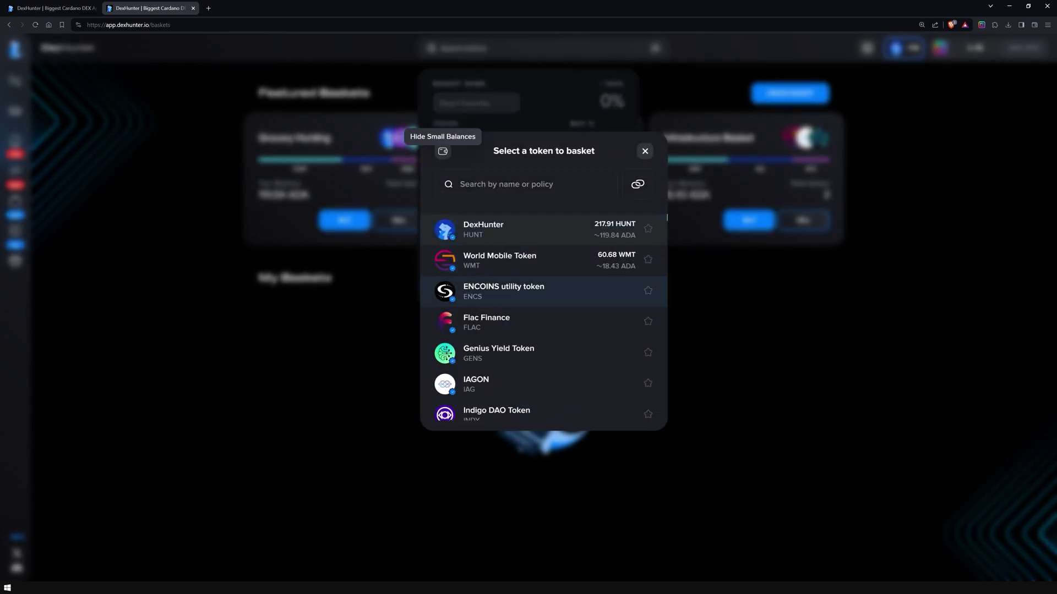
left_click(484, 317)
Step: Name the basket DeFi, set the buy share of each of its four tokens to 25%, and save it
type("DeFi")
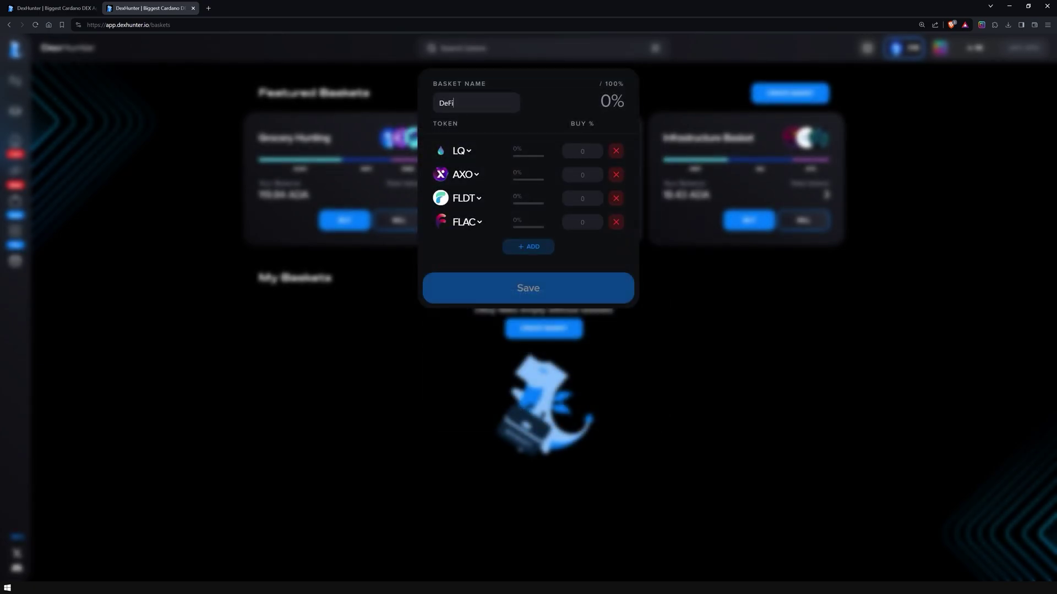
left_click(583, 151)
type("25")
left_click(582, 175)
type("25")
left_click(583, 198)
type("25")
left_click(582, 222)
type("25")
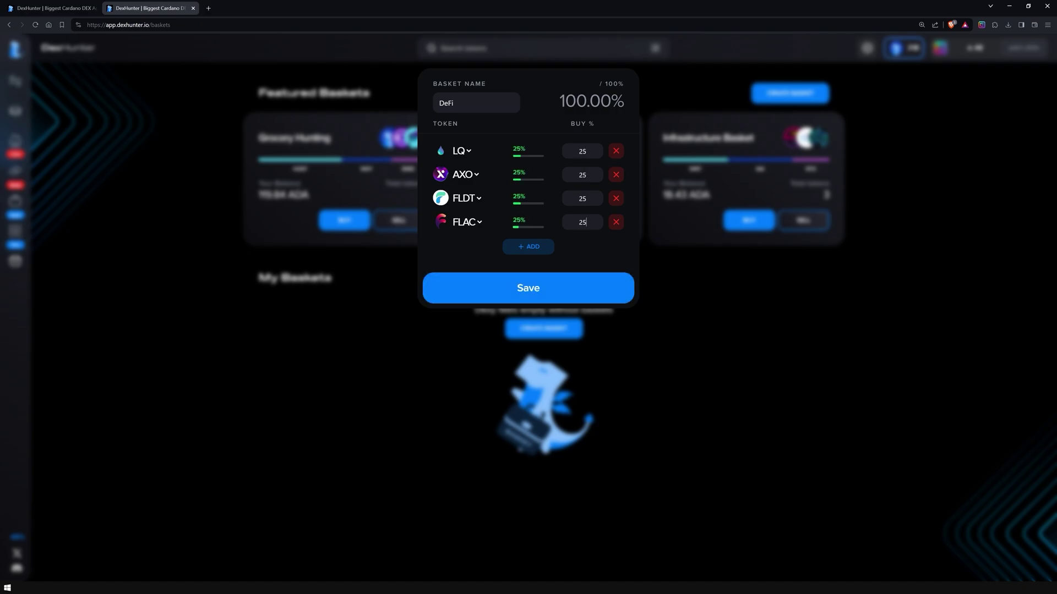
left_click(528, 288)
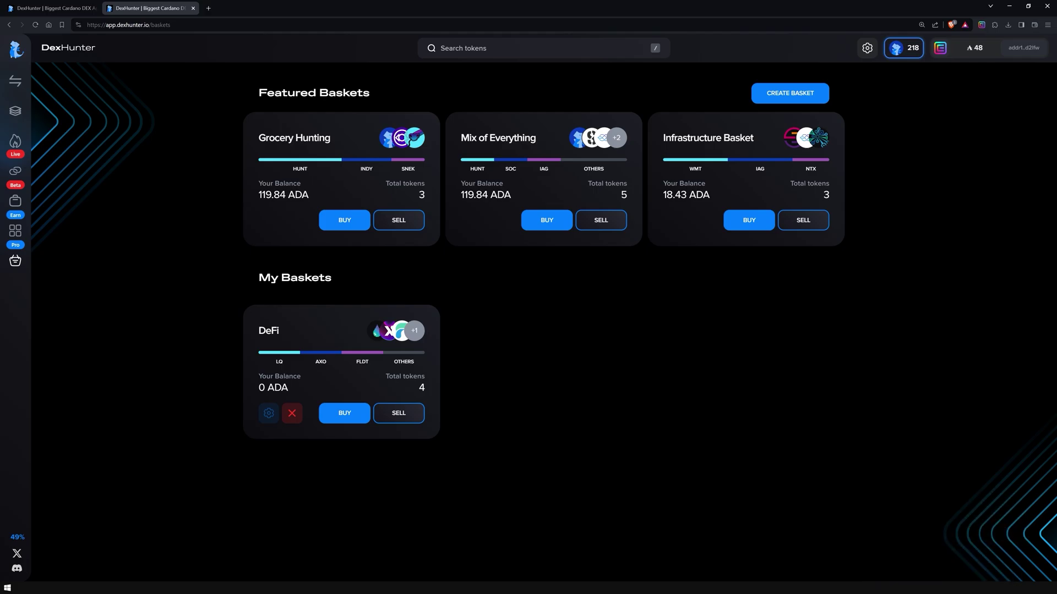
Step: Open the Trends page to examine the trending Cardano tokens and global trades
left_click(15, 142)
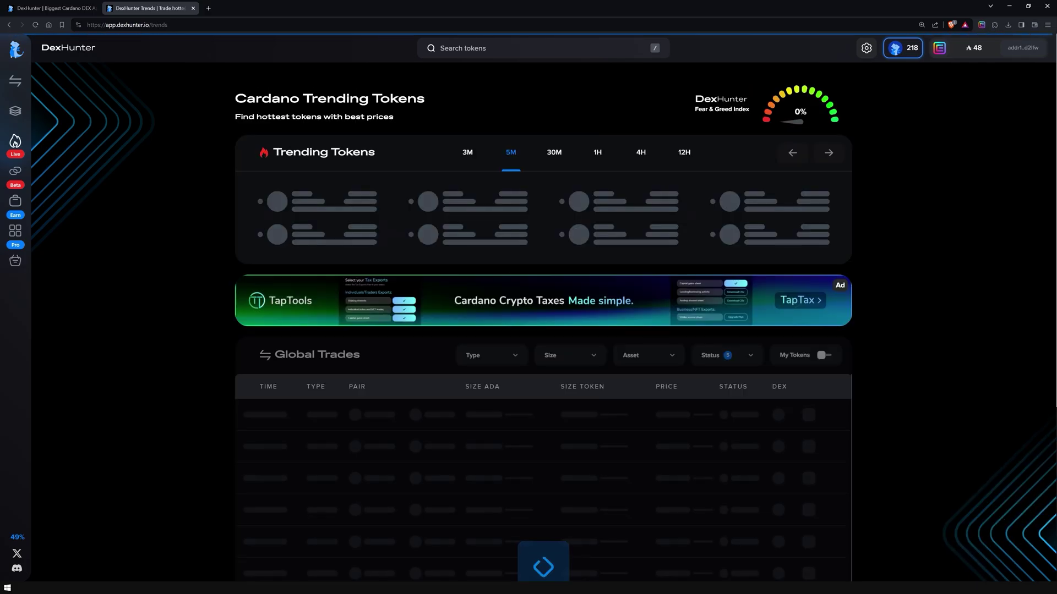